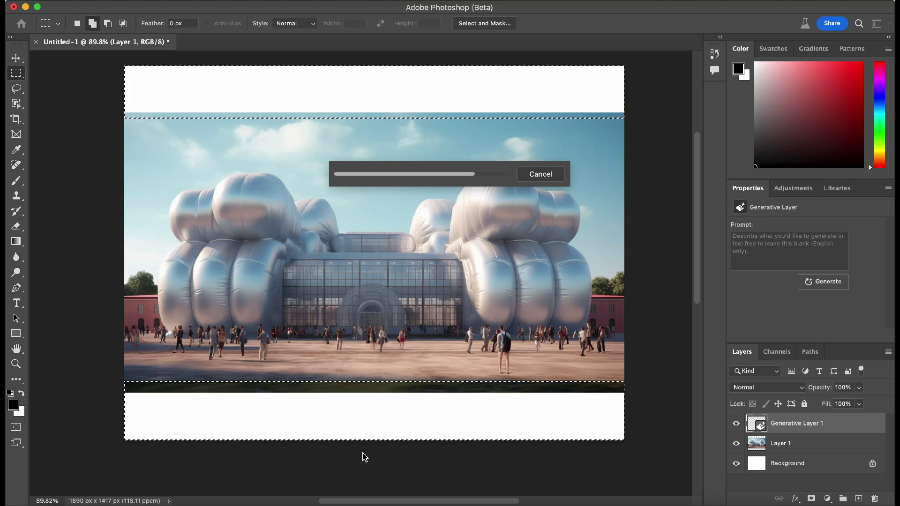
Step: Generate a long 'water feature' pool across the ground in front of the pavilion
left_click_drag(263, 439, 529, 440)
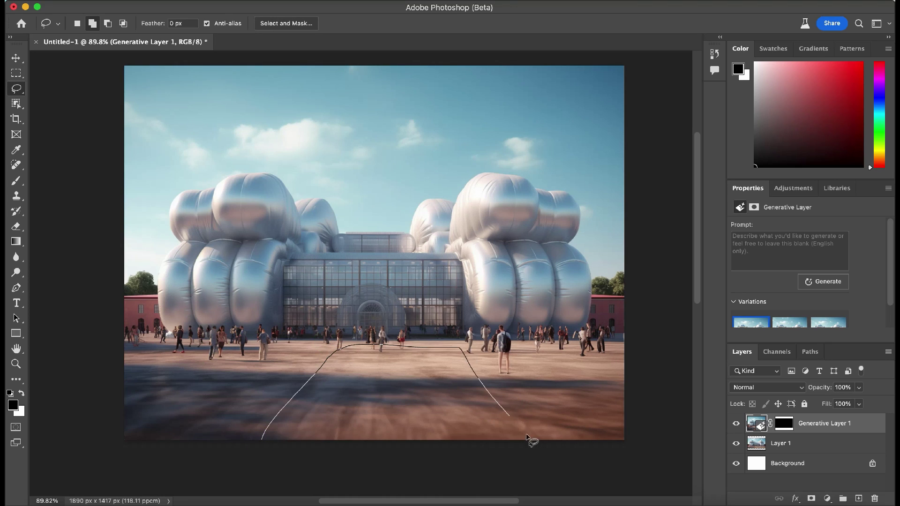
left_click(305, 456)
type("water feature")
key("Return")
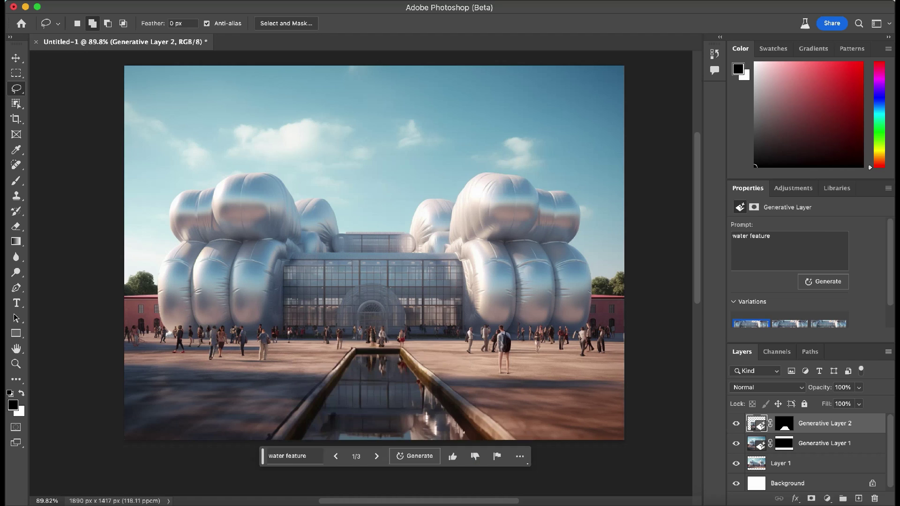
Step: Lasso a spot left of the pool and generate an oak tree there
left_click_drag(219, 242, 244, 384)
left_click_drag(230, 237, 222, 240)
left_click(183, 419)
left_click(338, 418)
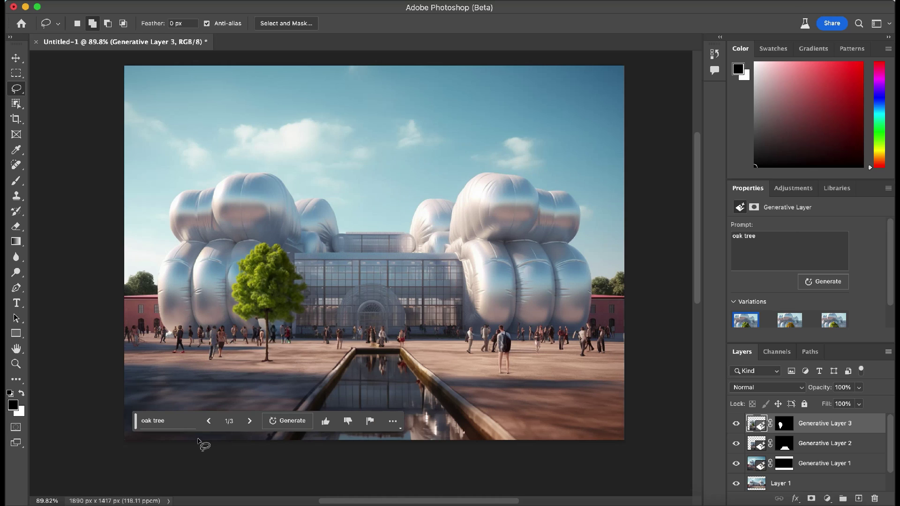
Step: Marquee a rectangle right of the pool and generate a second tree in it
key("m")
left_click_drag(459, 242, 545, 373)
left_click(408, 391)
left_click(622, 391)
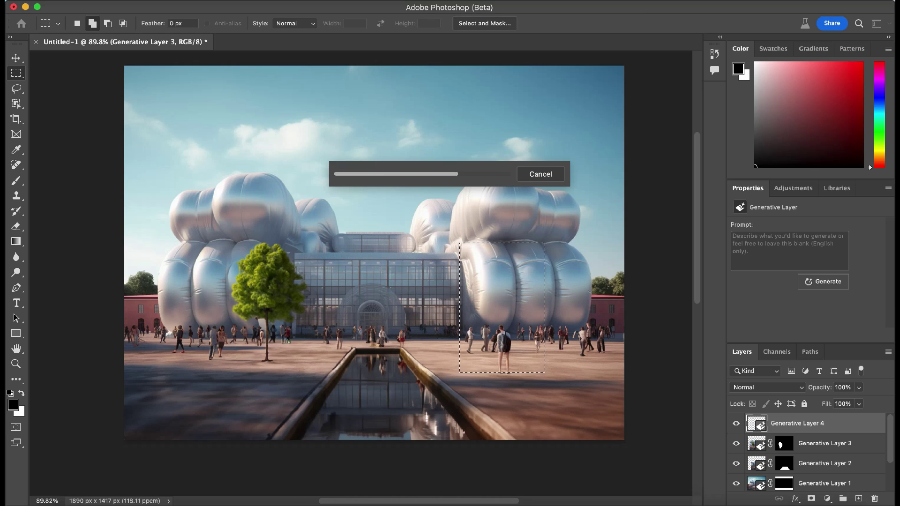
Step: Generate a new sky from the 'glaxa' (galaxy) prompt, then regenerate it
key("v")
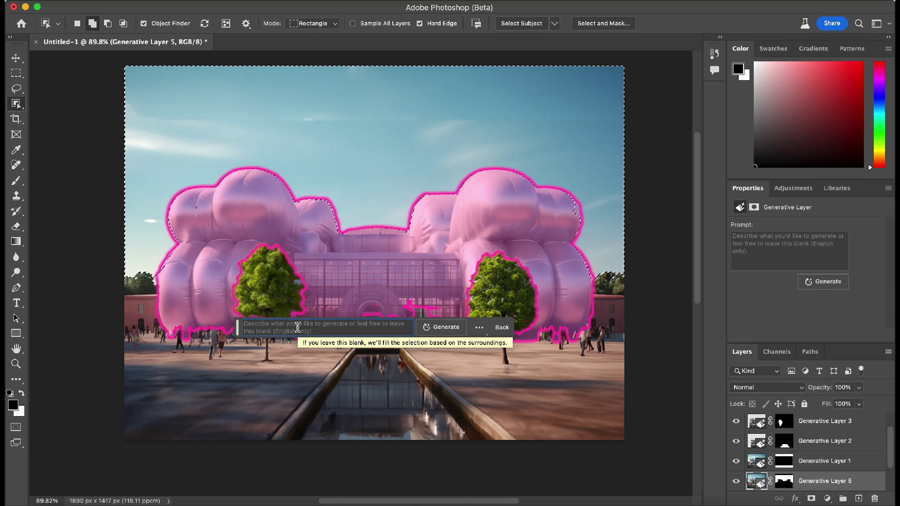
type("glaxa")
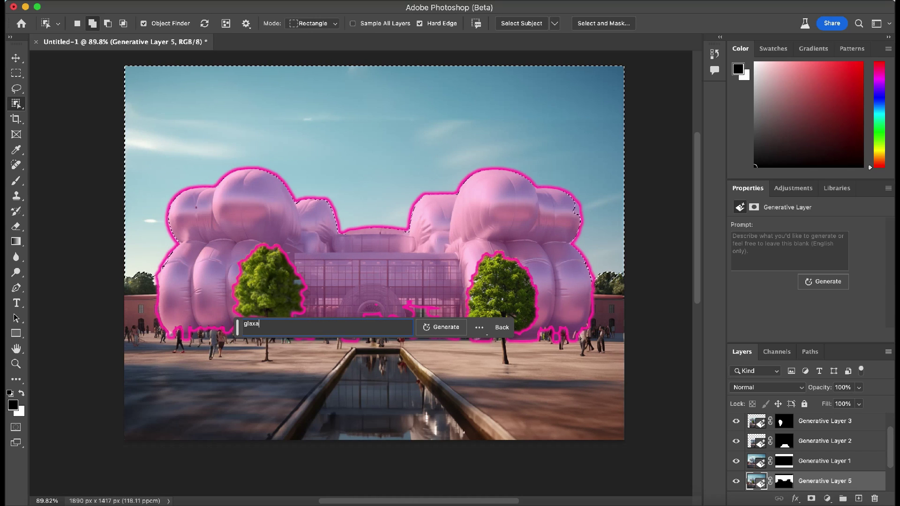
key("Return")
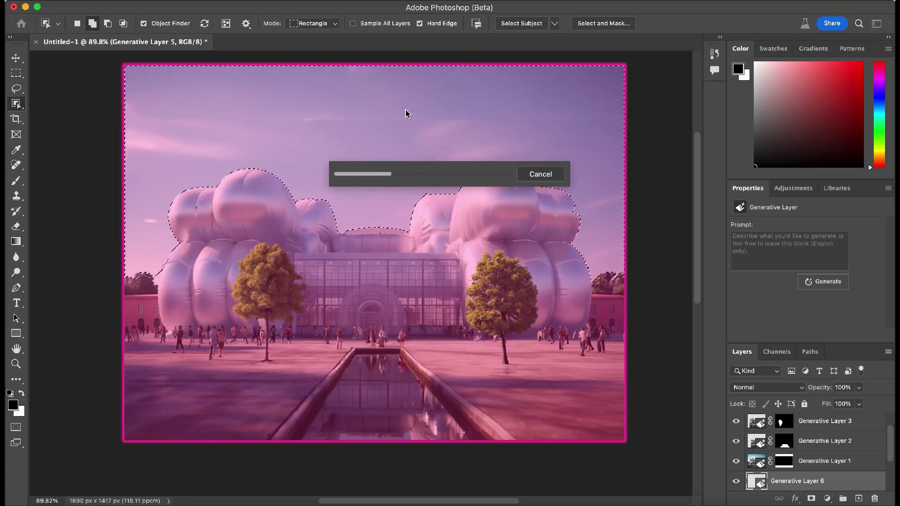
left_click(281, 333)
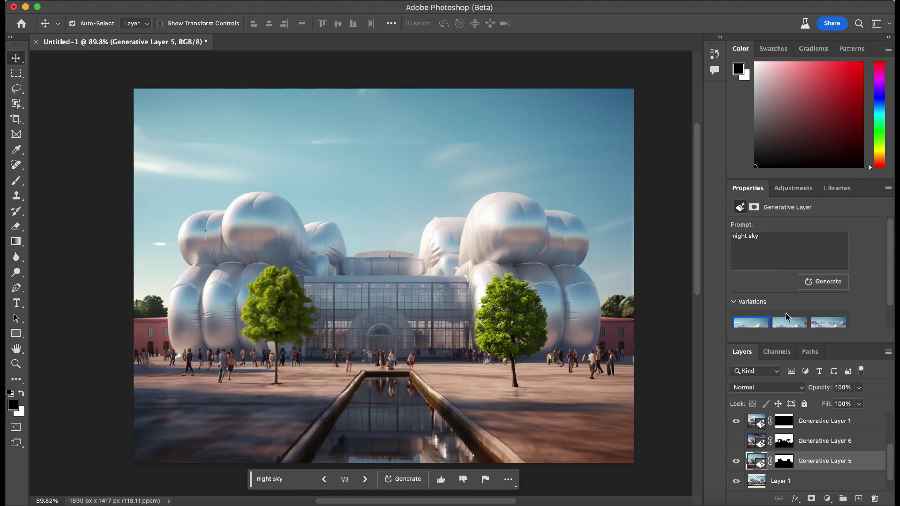
Step: Pick the cloudy sky variation and toggle the sky layers to compare
left_click(743, 306)
left_click(819, 313)
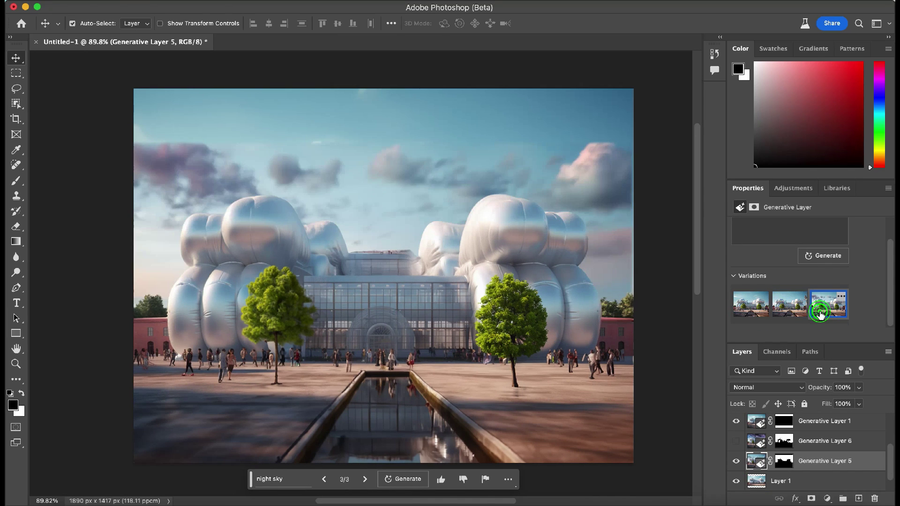
scroll(816, 475, "down", 1)
left_click(735, 440)
left_click(735, 440)
left_click(790, 303)
Step: Keep the cloudy sky and extend water into the left strip of the site plan. Prompt 'urban' on a lower plot
left_click(824, 312)
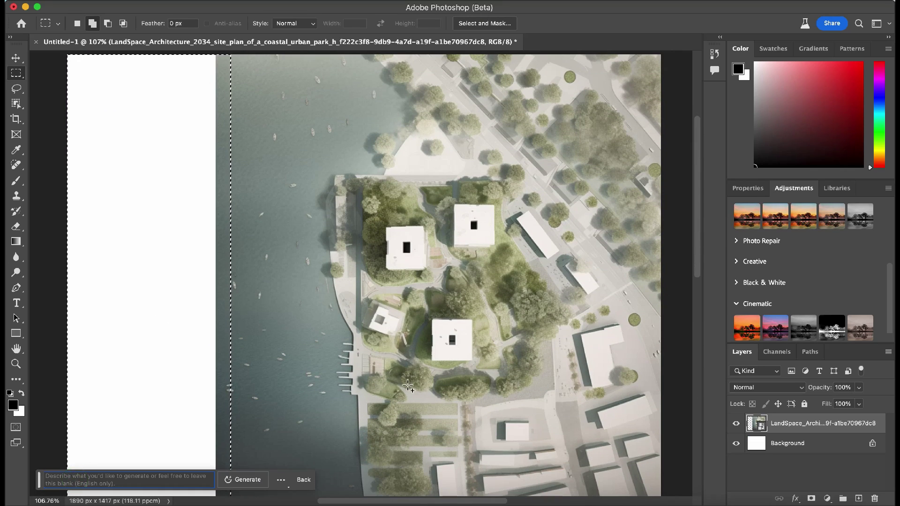
left_click(243, 480)
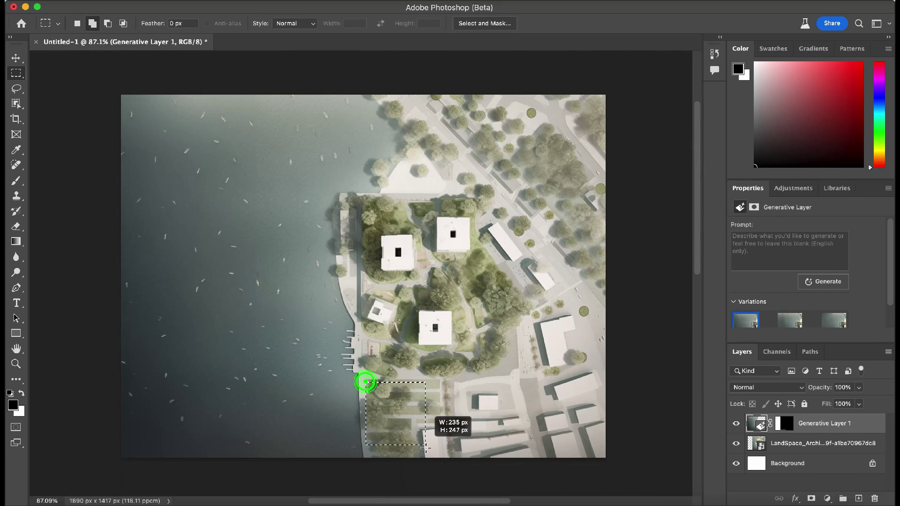
left_click_drag(366, 382, 441, 457)
left_click(311, 477)
type("urban")
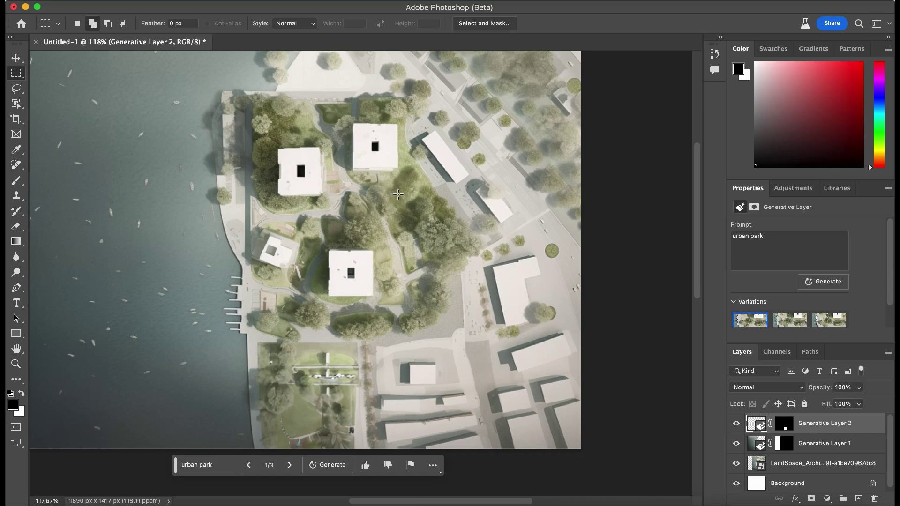
Step: Add an 'office tower' on the plot east of the courtyard buildings
left_click_drag(399, 194, 458, 266)
left_click(338, 286)
type("office tower")
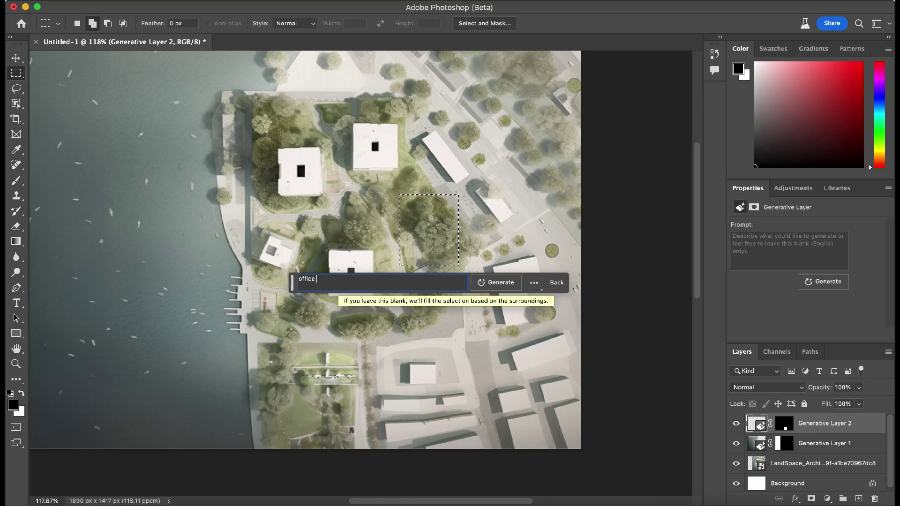
key("Return")
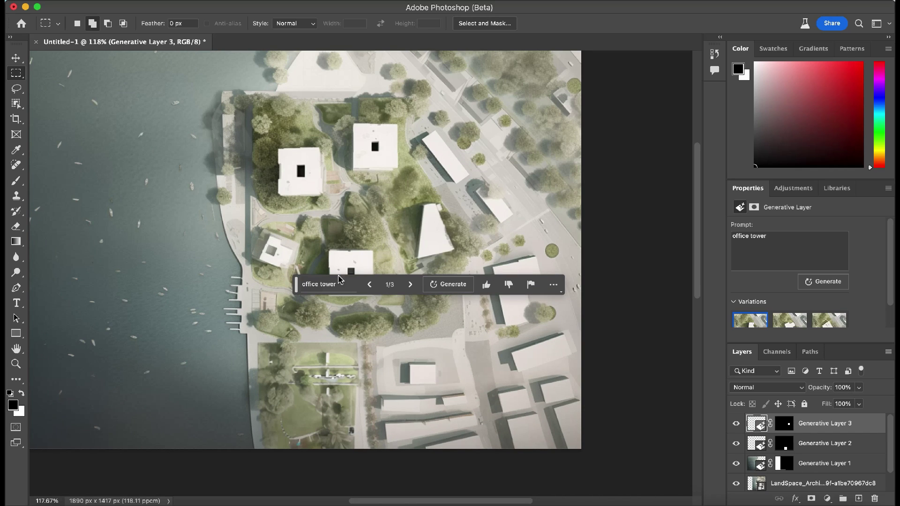
Step: Generate a waterfront linear park along the shoreline strip
left_click_drag(283, 120, 354, 478)
left_click(234, 108)
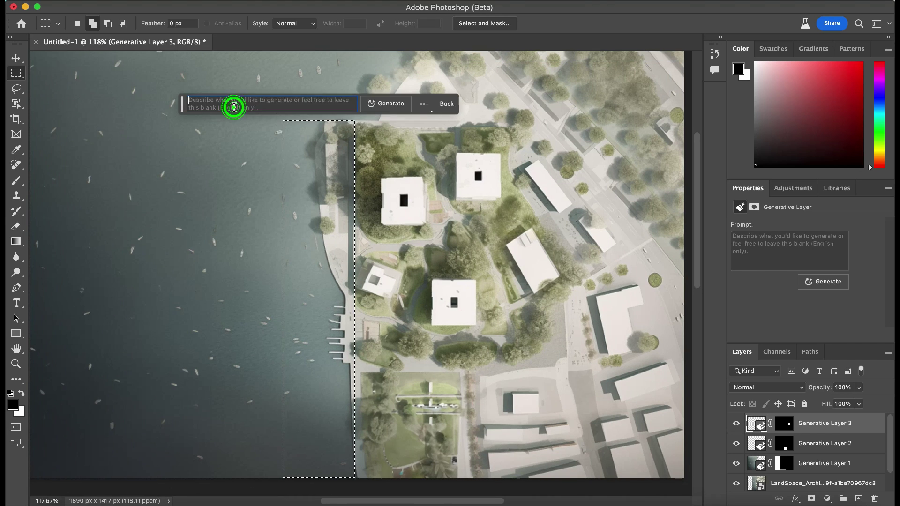
type("waterfront linearpark")
key("Return")
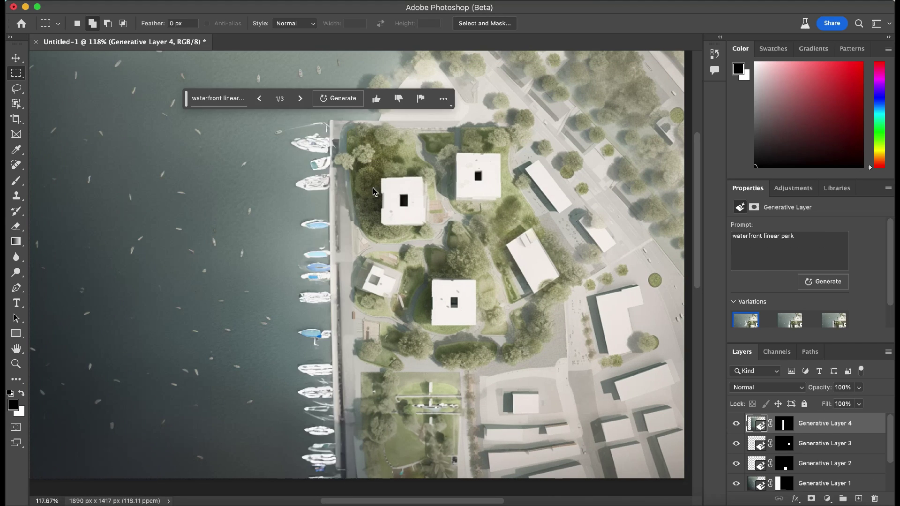
Step: Add trees to the lower-right block, then toggle the generated layer group to compare
scroll(392, 260, "down", 2)
scroll(392, 259, "down", 2)
scroll(391, 260, "down", 4)
left_click_drag(423, 227, 504, 389)
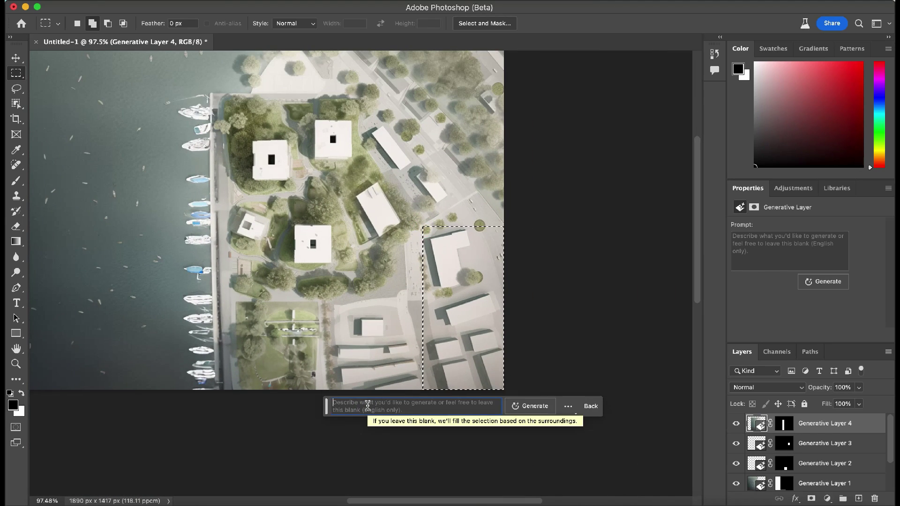
left_click(526, 404)
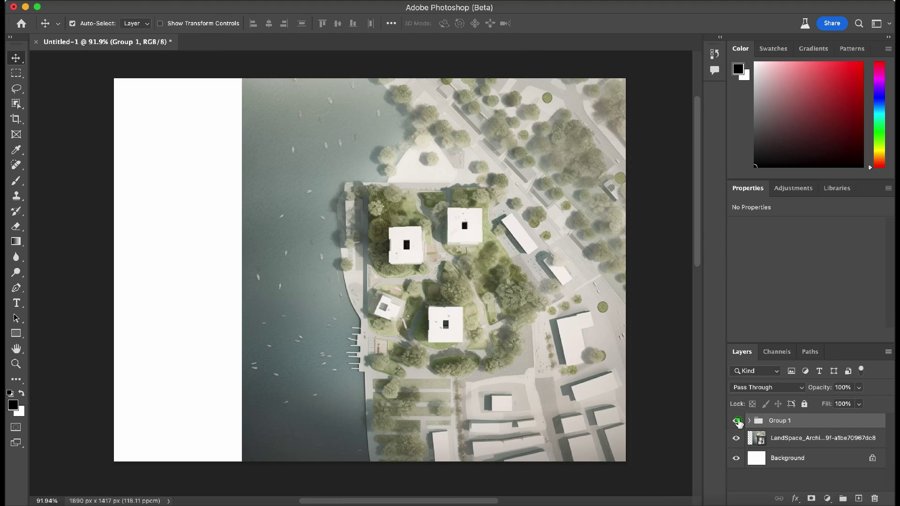
left_click(736, 420)
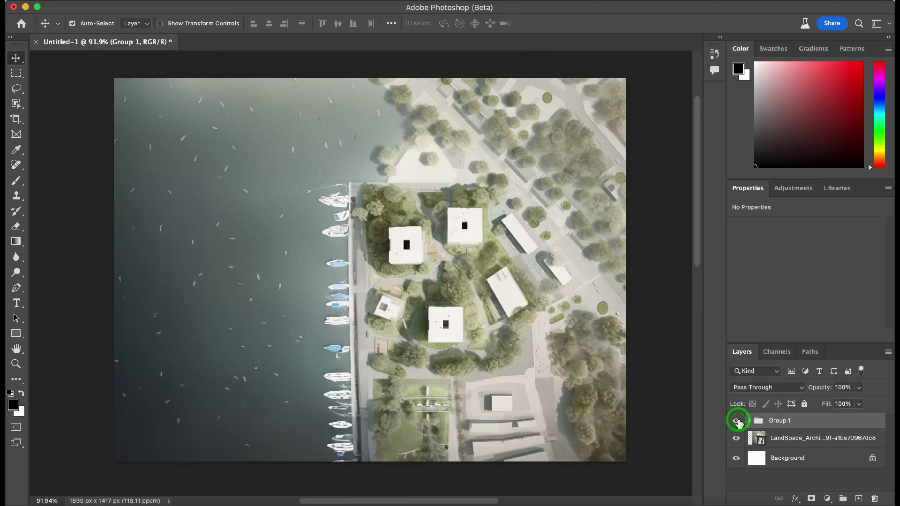
left_click(737, 420)
Step: Generate 'living room light' pendants below the loft ceiling and pick the two-cylinder lamp variation
left_click(738, 421)
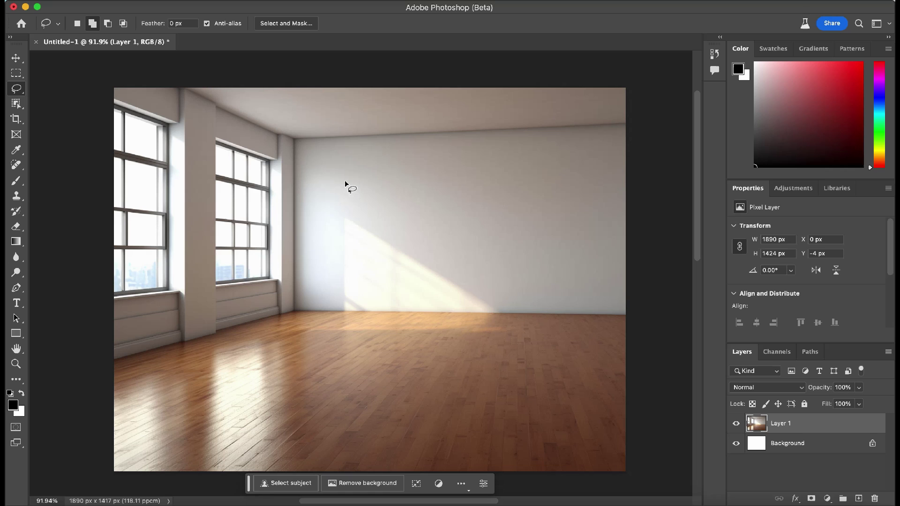
mouse_move(350, 88)
left_mouse_down()
mouse_move(453, 131)
mouse_move(418, 88)
left_mouse_up()
left_click(292, 241)
type("living room light")
key("Return")
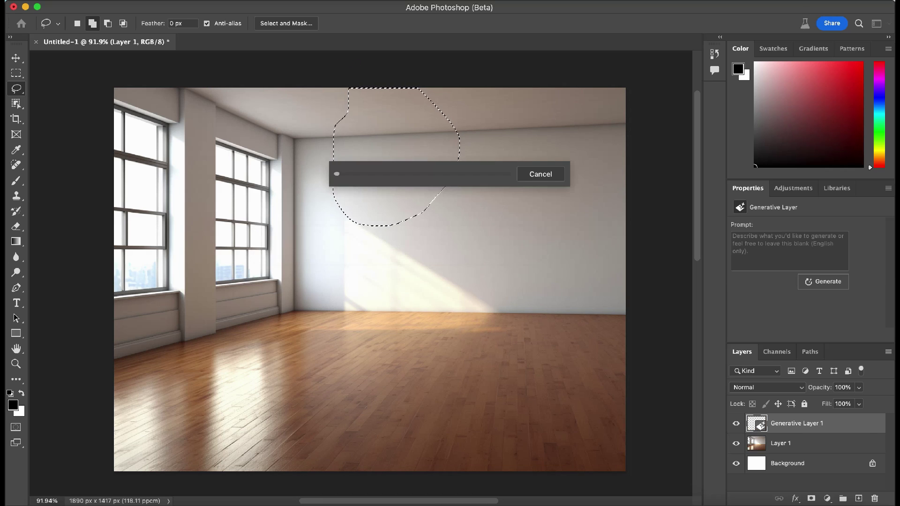
key("v")
left_click(372, 184)
left_click(378, 246)
Step: Generate a sofa across the wall and floor area on Layer 1
key("m")
left_click_drag(624, 366, 304, 214)
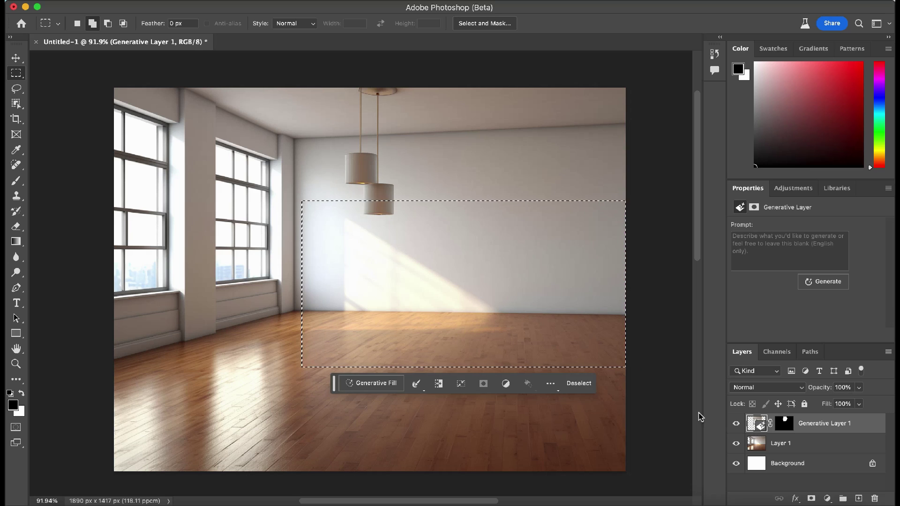
left_click(780, 443)
key("ctrl+d")
left_click_drag(635, 341, 270, 193)
left_click(357, 359)
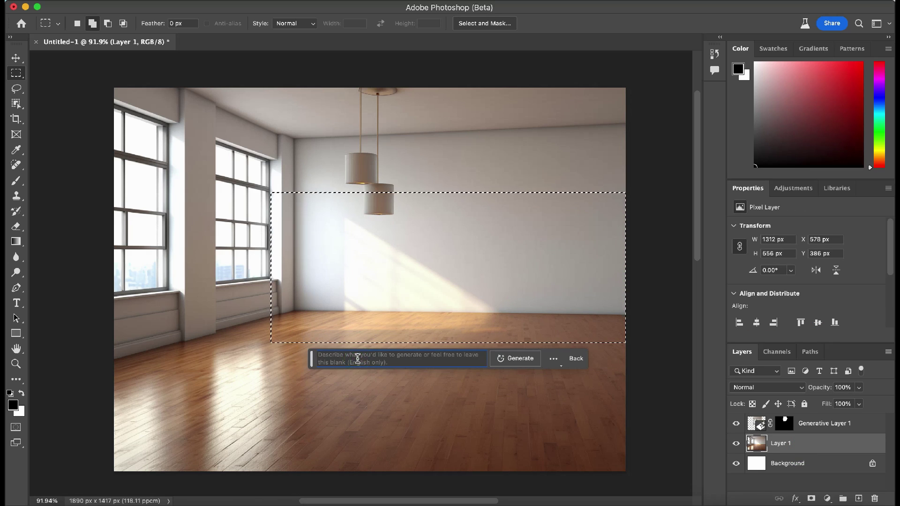
type("sofa")
key("Return")
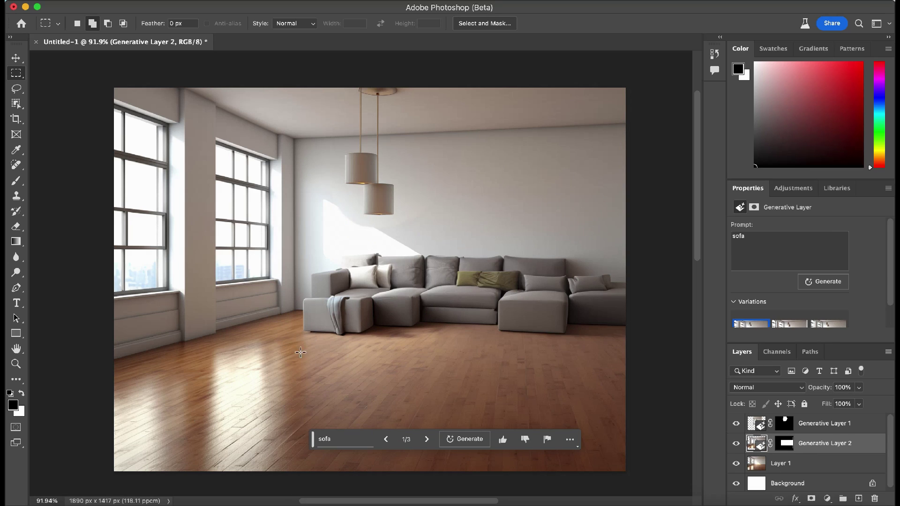
Step: Fill the floor in front of the sofa to add a coffee table
left_click_drag(543, 379, 340, 298)
left_click(347, 396)
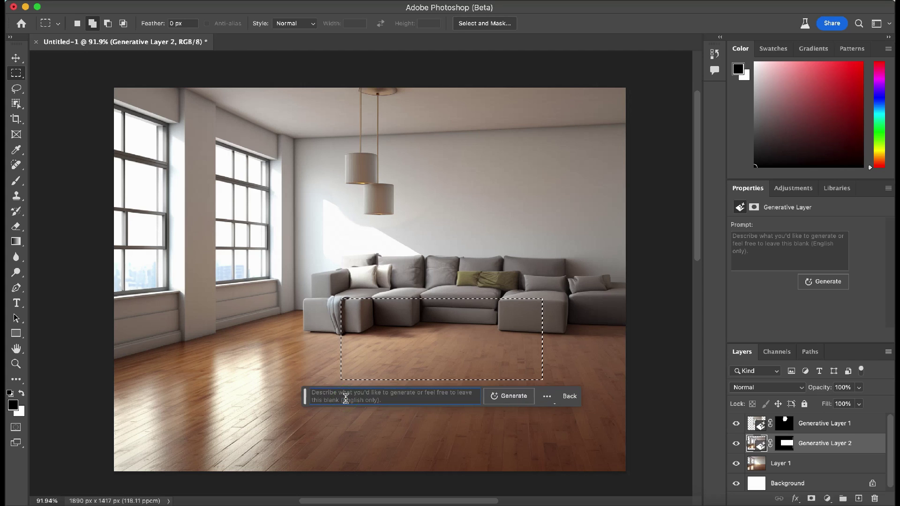
key("Return")
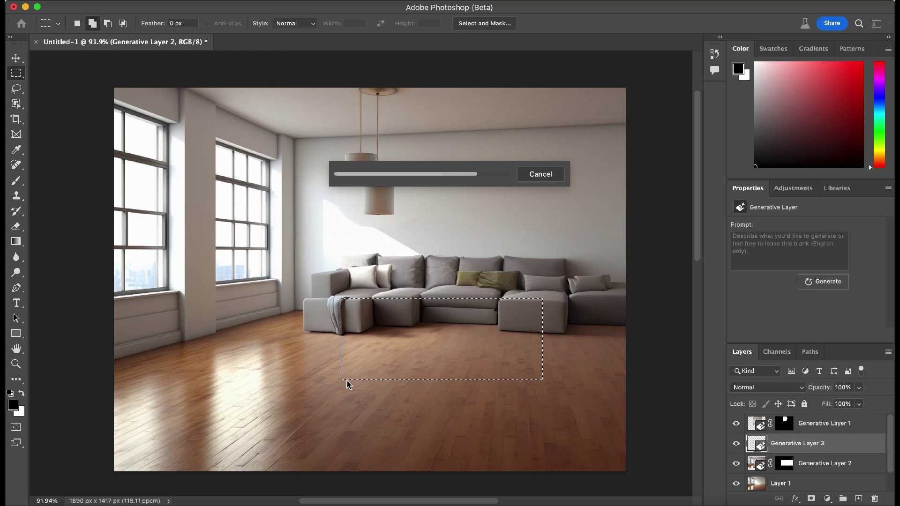
Step: Generate a 'curtain' at the left window and try another variation
key("l")
left_click_drag(110, 100, 145, 114)
left_click_drag(103, 299, 106, 298)
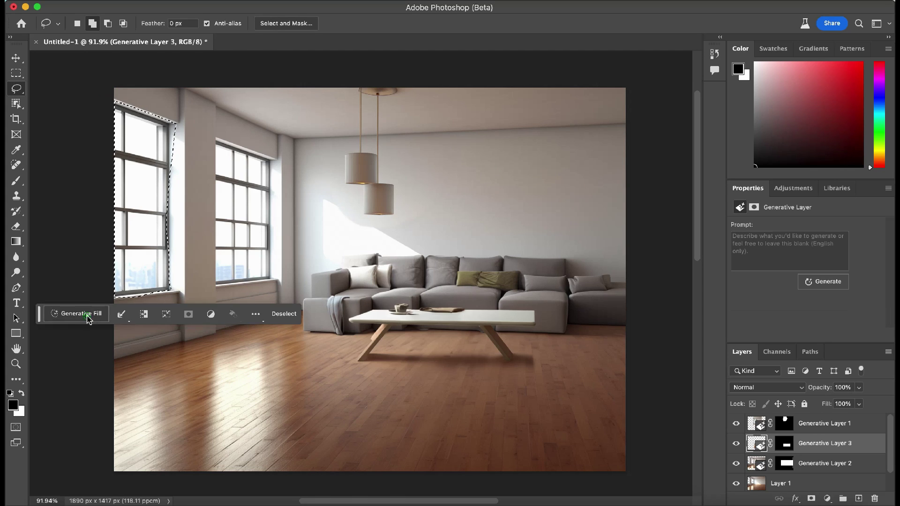
left_click(80, 313)
type("curtain")
key("Return")
left_click(153, 317)
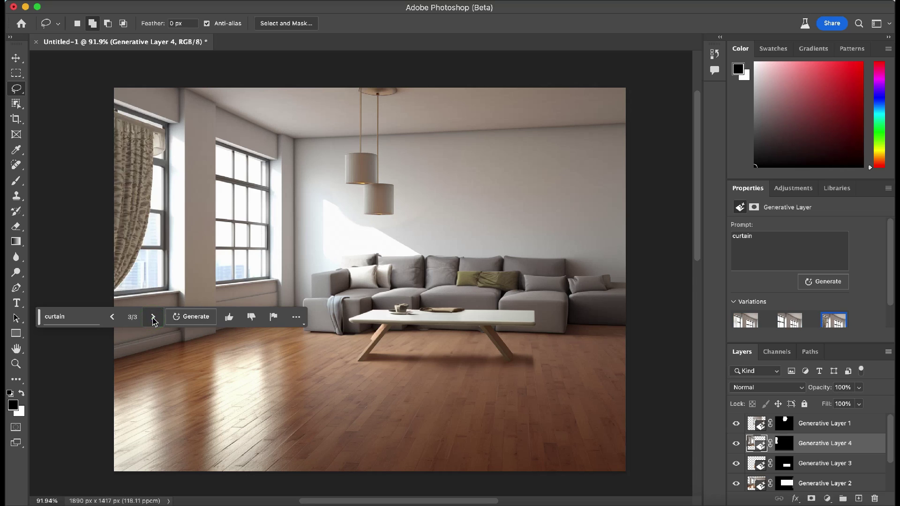
Step: Generate a 'yellow and brown carpet', cycle variations and toggle the layer to compare
type("yellow and brown carpet")
key("Return")
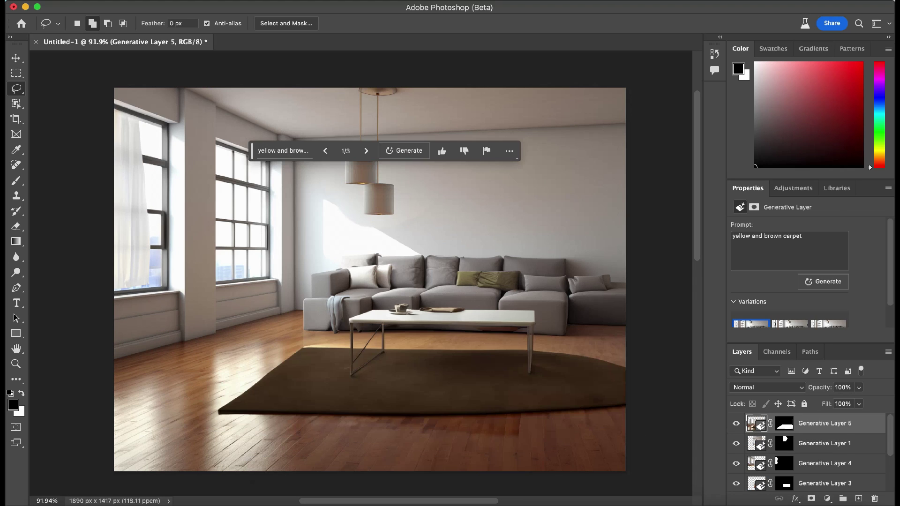
left_click(790, 324)
left_click(735, 424)
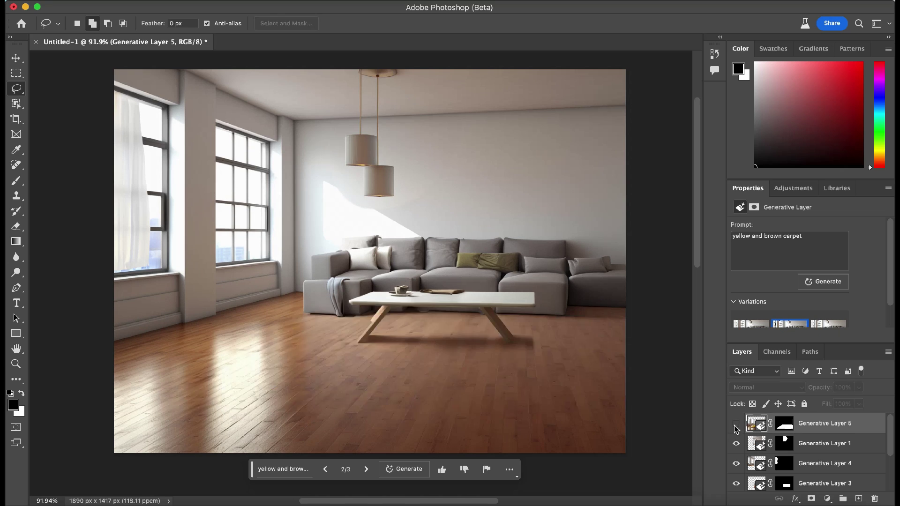
left_click(735, 425)
left_click(735, 426)
left_click(736, 425)
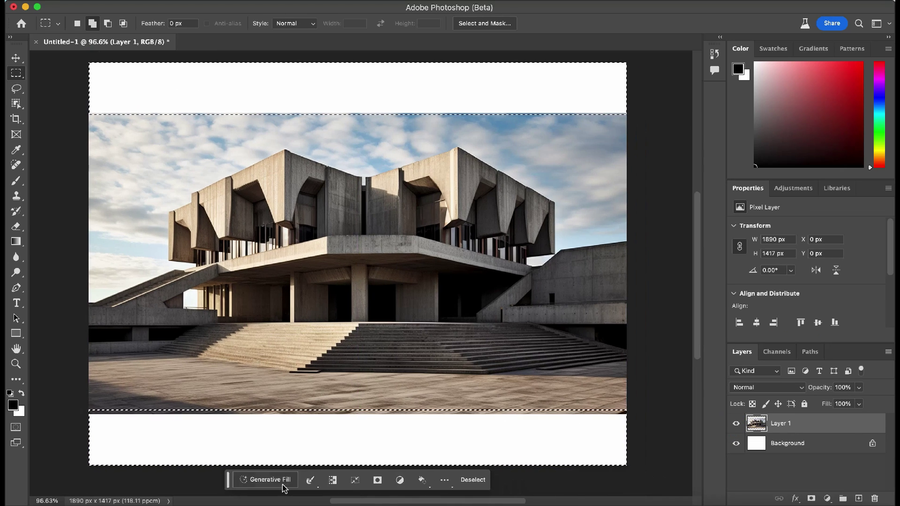
Step: Fill the blank top and bottom bands with a promptless Generative Fill
left_click(284, 479)
left_click(431, 480)
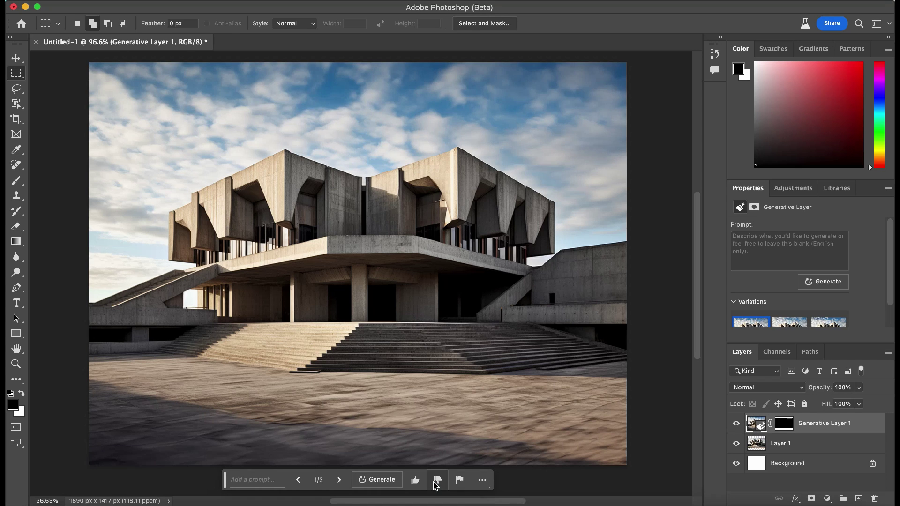
left_click(436, 480)
Step: Add 'concrete planters with trees and shrubs' in the lower-left corner
key("l")
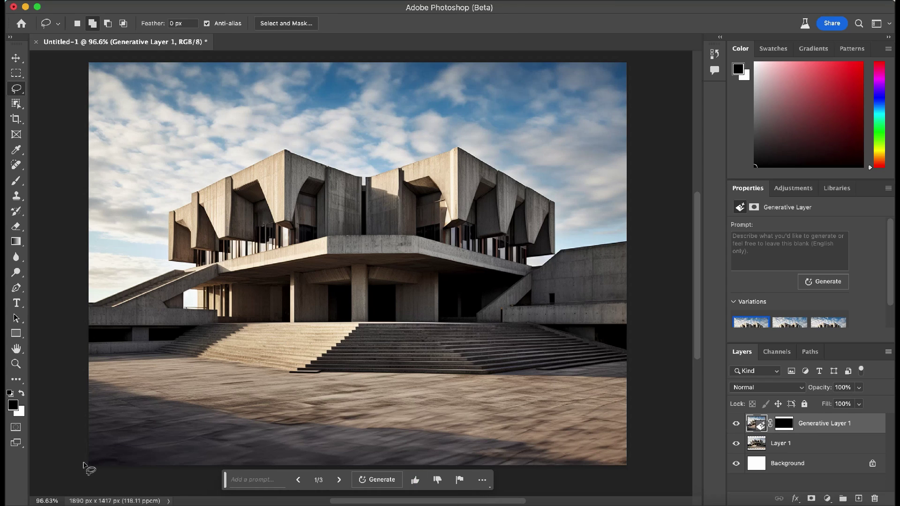
left_click(86, 463)
left_click_drag(85, 377, 91, 457)
left_click(117, 480)
type("concrete planters with trees and shrubs")
key("Return")
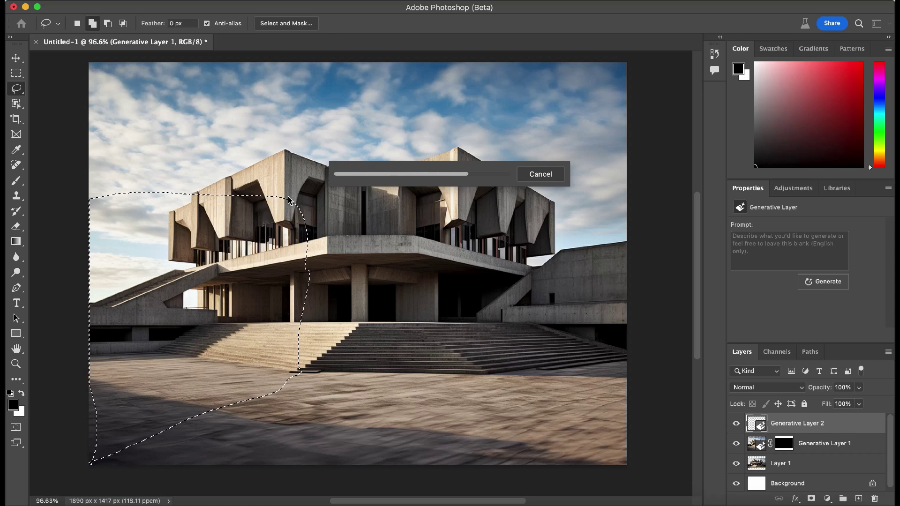
left_click(184, 480)
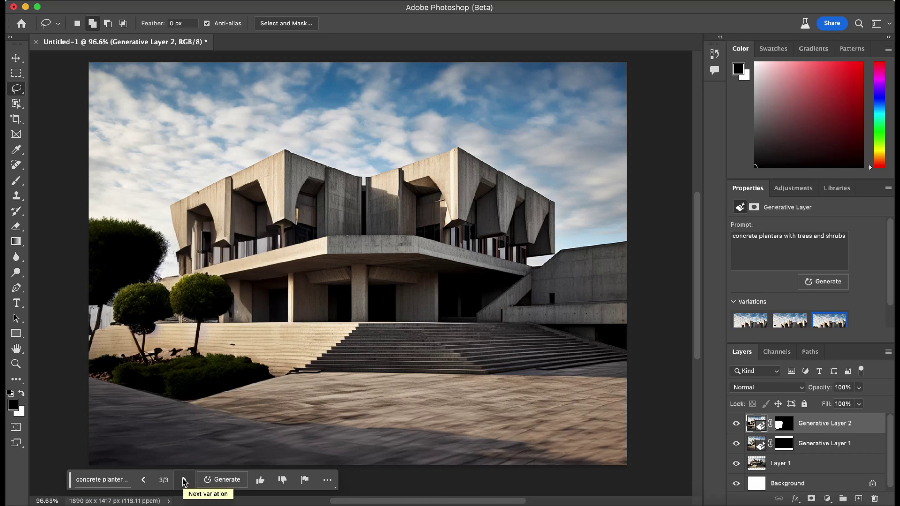
Step: Generate a modern fountain on the plaza in front of the stairs
left_click_drag(203, 465, 467, 344)
left_click_drag(253, 476, 253, 476)
left_click(281, 481)
type("modern fountain p")
key("Return")
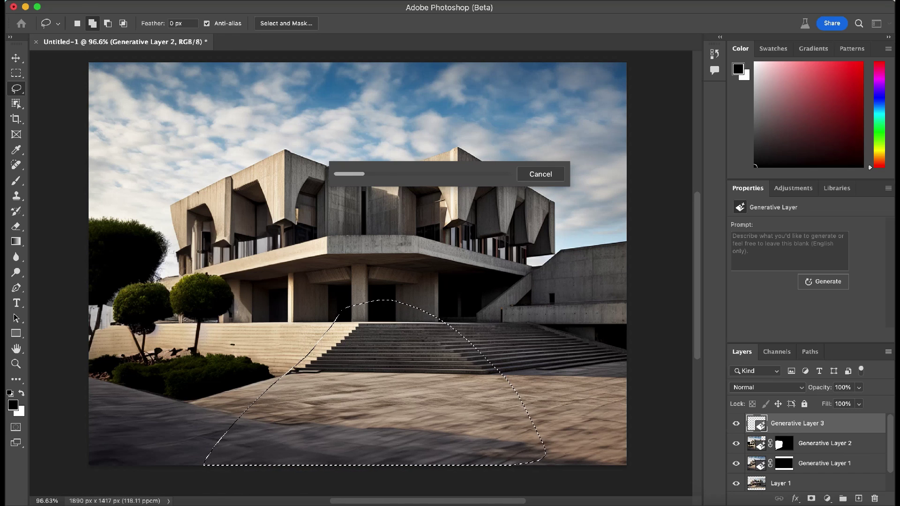
left_click(354, 480)
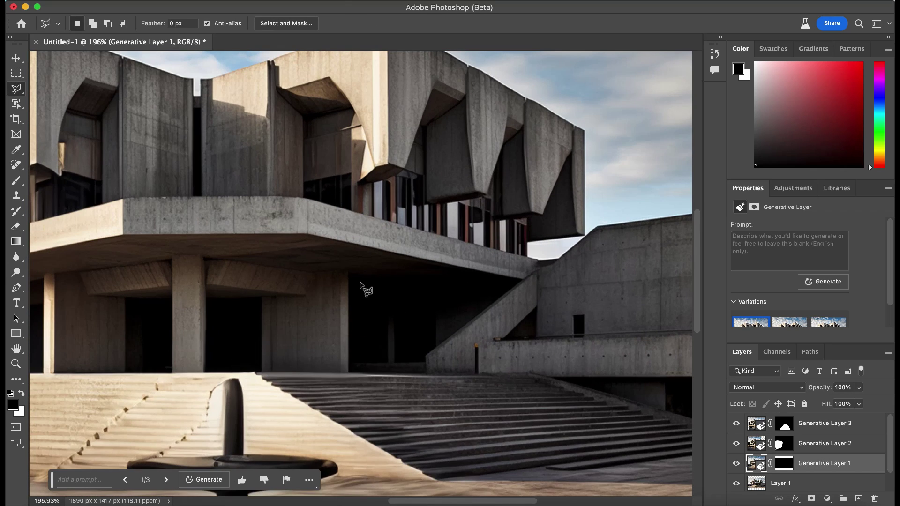
Step: Generate a café under the overhang and step through its variations
left_click(349, 255)
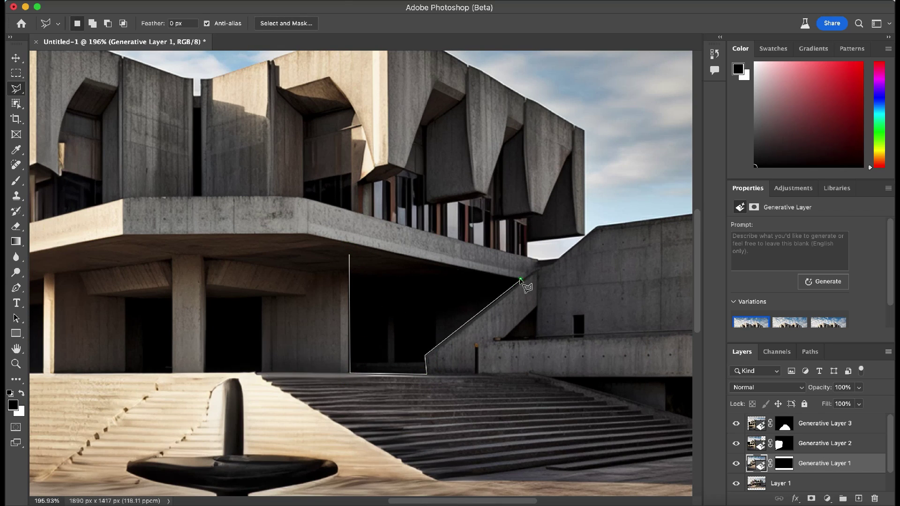
left_click(351, 258)
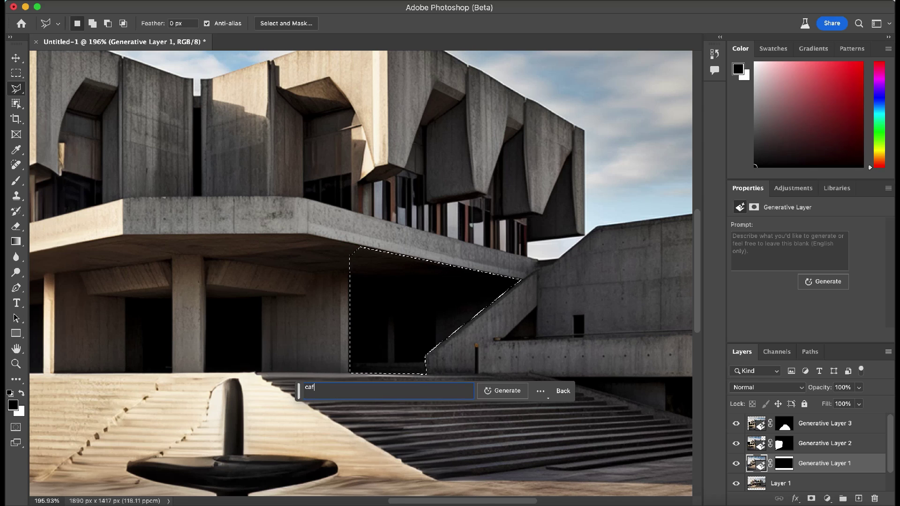
key("Return")
left_click(414, 392)
left_click(414, 392)
left_click(414, 391)
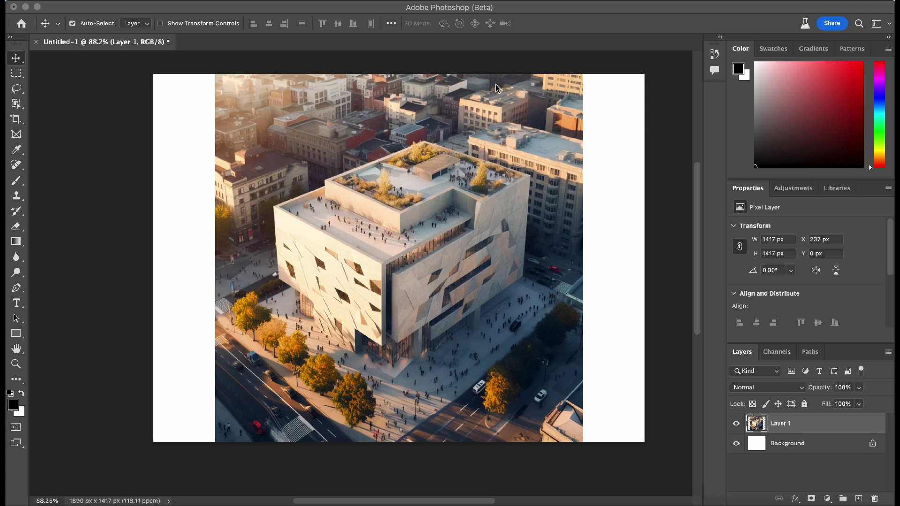
Step: Fill both blank side strips from the surroundings with no prompt
left_click(16, 73)
left_click_drag(146, 68, 217, 445)
left_click_drag(660, 445, 581, 70)
left_click(312, 458)
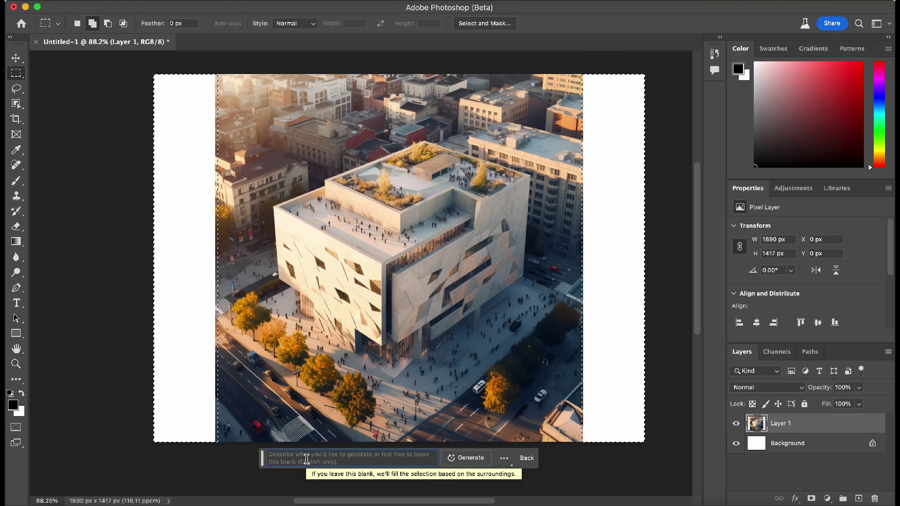
left_click(469, 457)
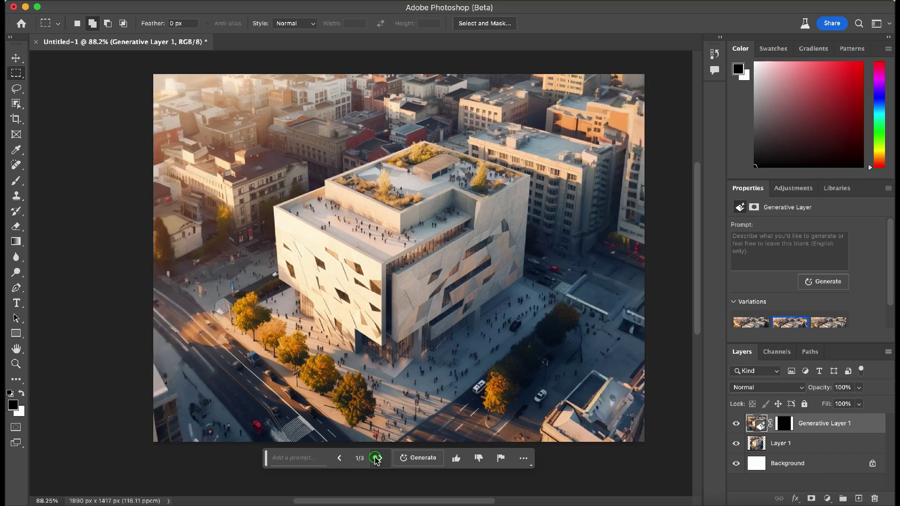
Step: On a new layer, generate plants on the lower rooftop terrace and compare variations
key("ctrl+alt+shift+n")
scroll(344, 173, "up", 3)
key("l")
scroll(344, 173, "up", 2)
left_click_drag(269, 257, 196, 304)
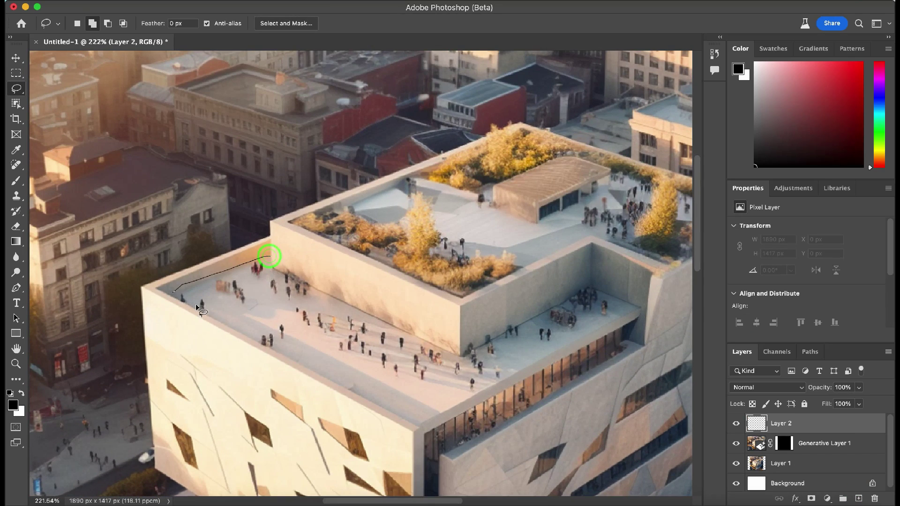
left_click_drag(393, 326, 270, 258)
left_click(241, 449)
type("plants")
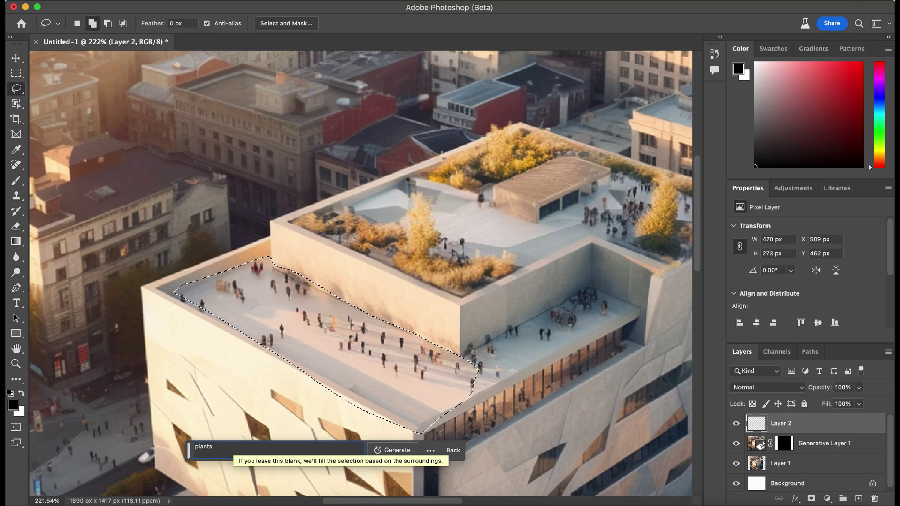
key("Return")
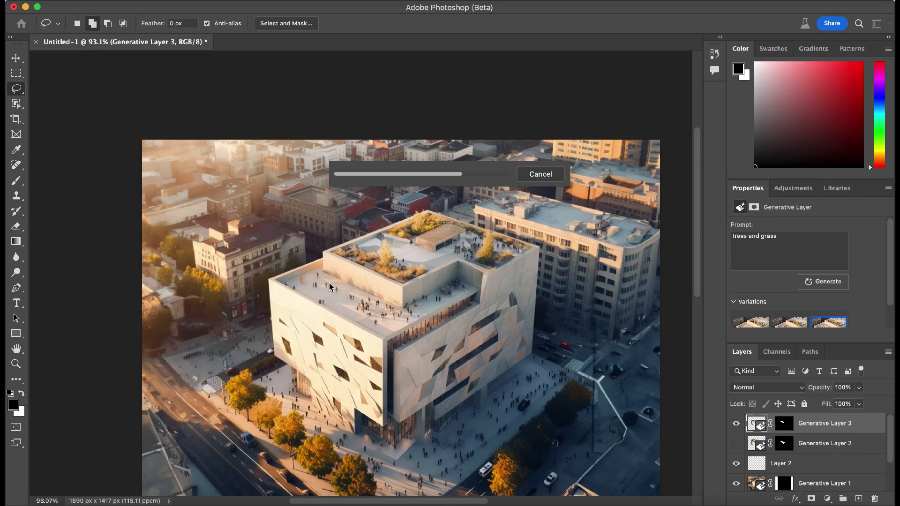
left_click(327, 351)
left_click(284, 351)
Step: Generate a café on part of the upper roof
scroll(447, 319, "up", 5)
left_click_drag(345, 180, 358, 182)
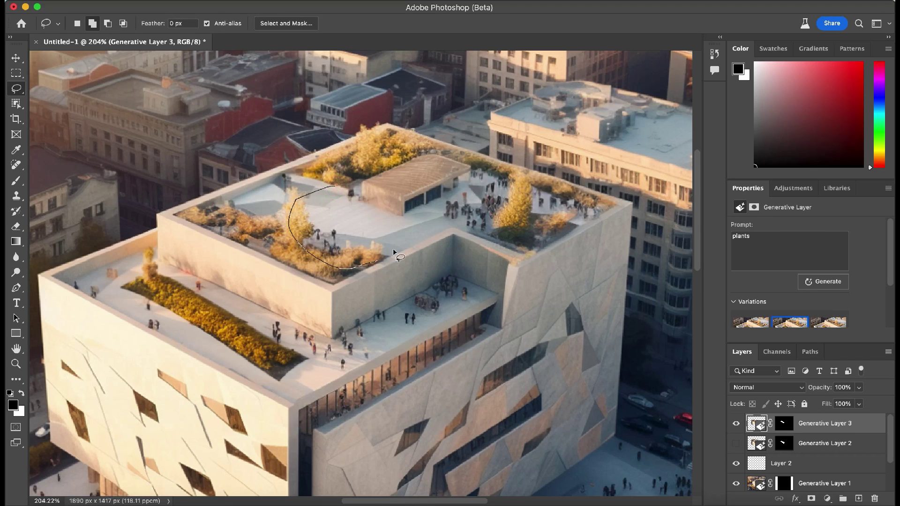
left_click(276, 285)
type("cafw")
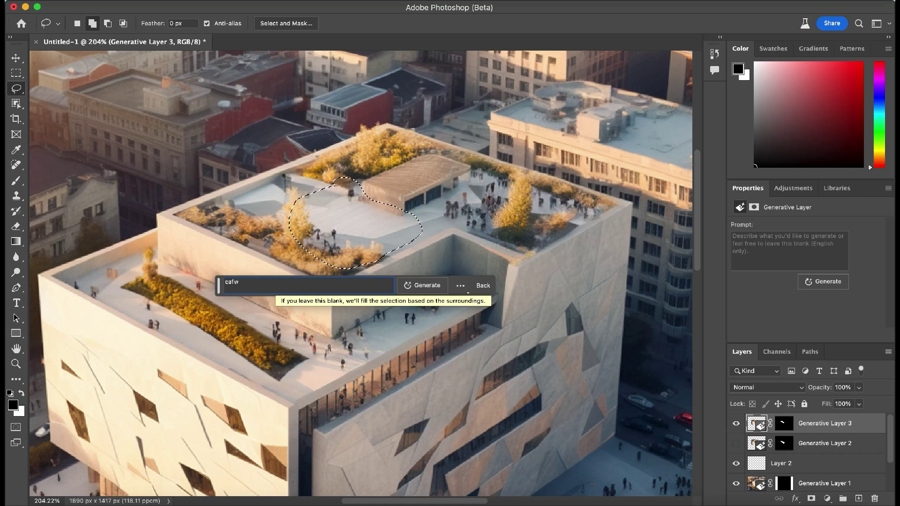
key("Return")
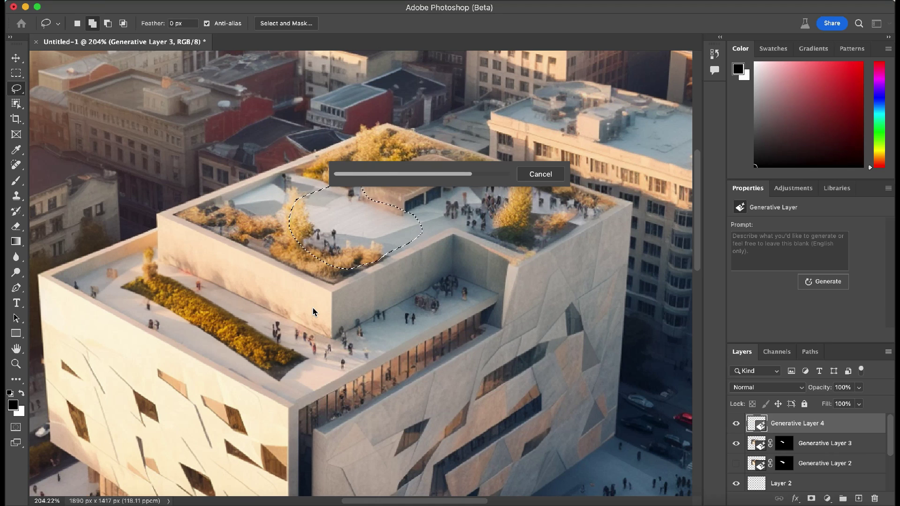
scroll(405, 214, "down", 3)
scroll(405, 215, "down", 3)
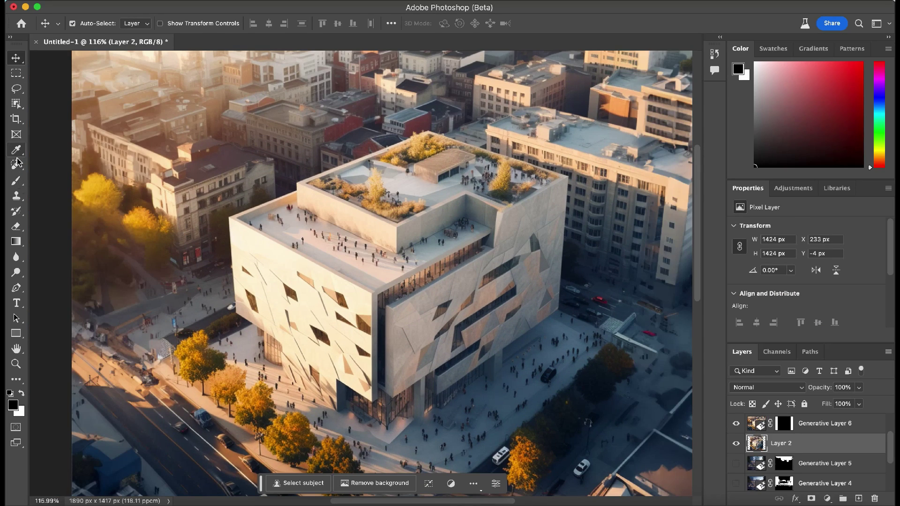
Step: Zoom into the facade and spot-heal away a window patch
left_click(17, 164)
scroll(175, 349, "down", 5)
scroll(375, 347, "down", 2)
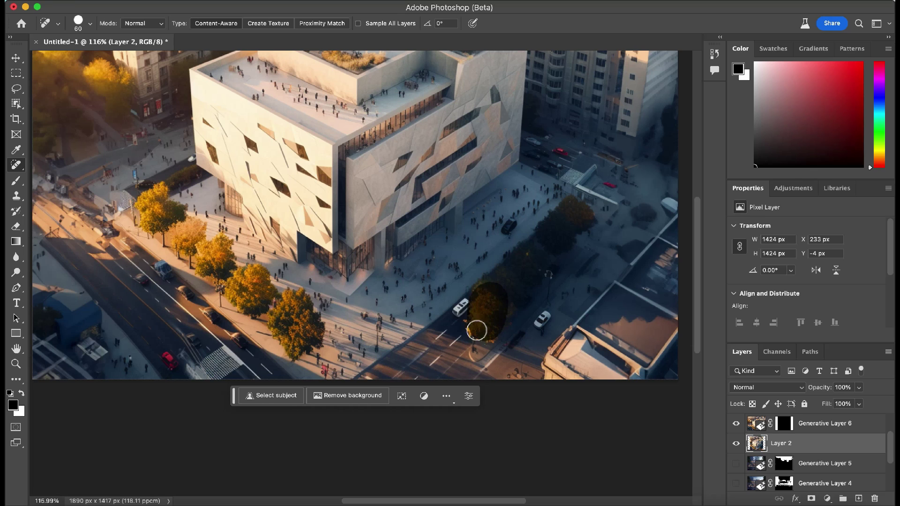
scroll(416, 338, "up", 2)
scroll(415, 338, "left", 1)
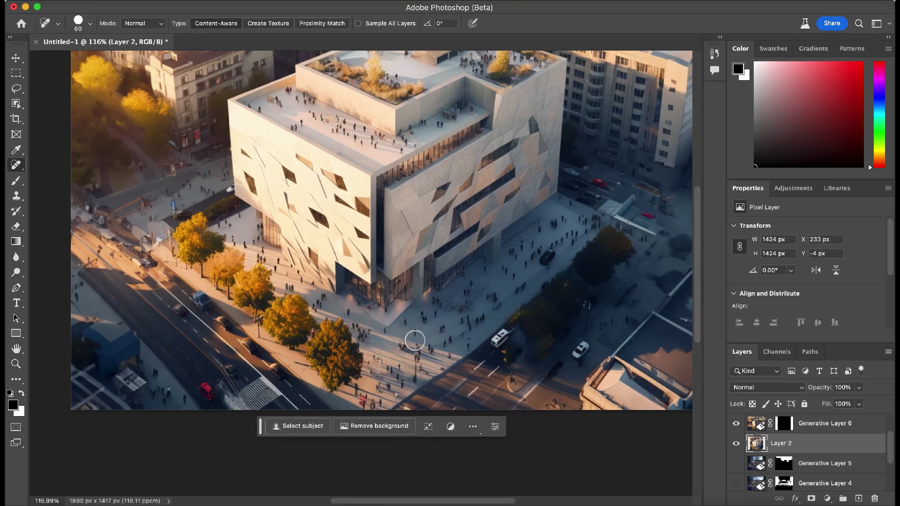
scroll(305, 319, "up", 3)
scroll(306, 319, "up", 2)
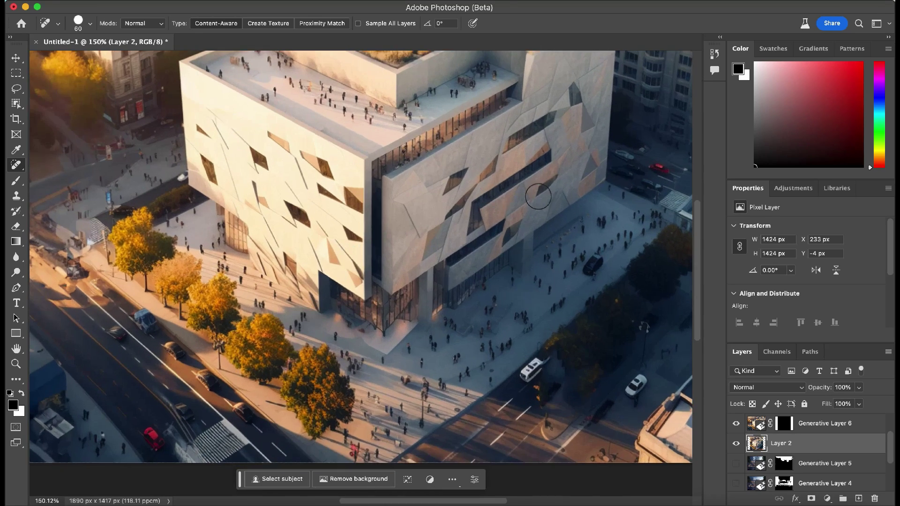
scroll(538, 197, "right", 1)
scroll(477, 197, "up", 3)
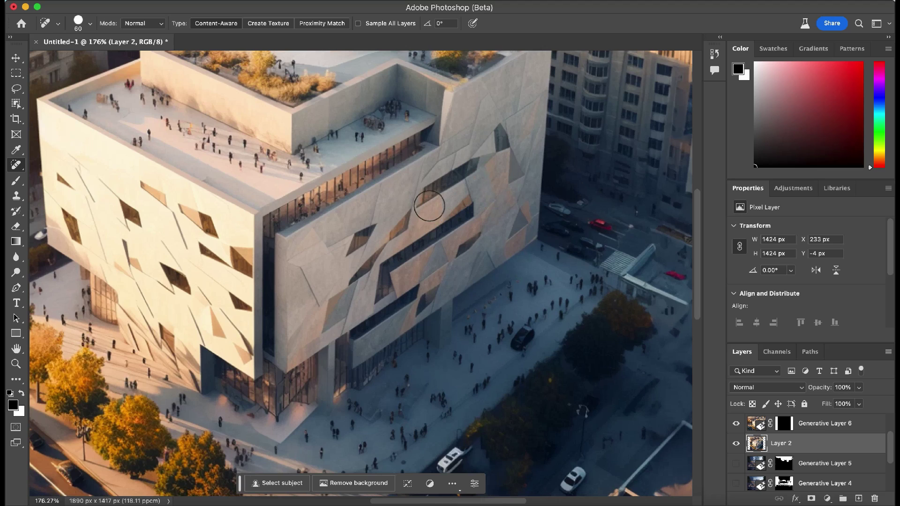
left_click_drag(419, 196, 478, 158)
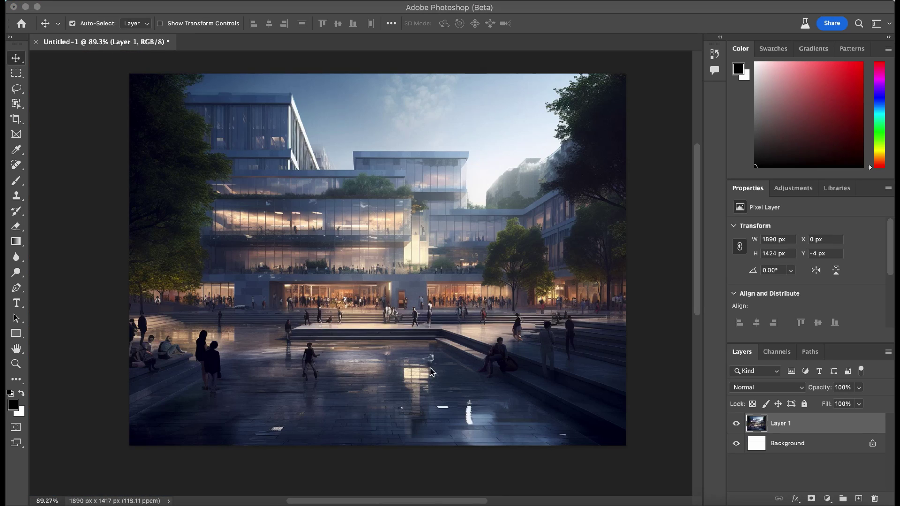
Step: Object-select the plaza ground and generate a 'grass and trees' fill, comparing variations
left_click(432, 372)
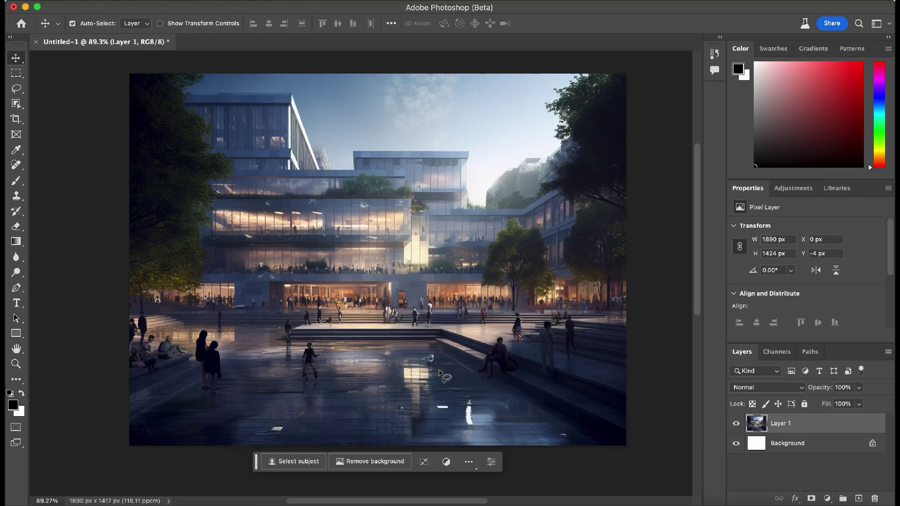
key("l")
key("w")
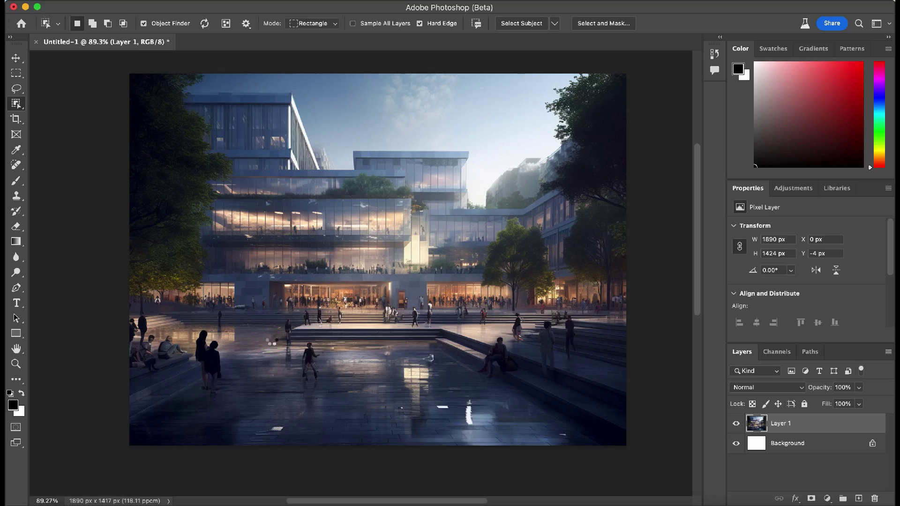
left_click(272, 343)
left_click(281, 460)
type("grass and trees")
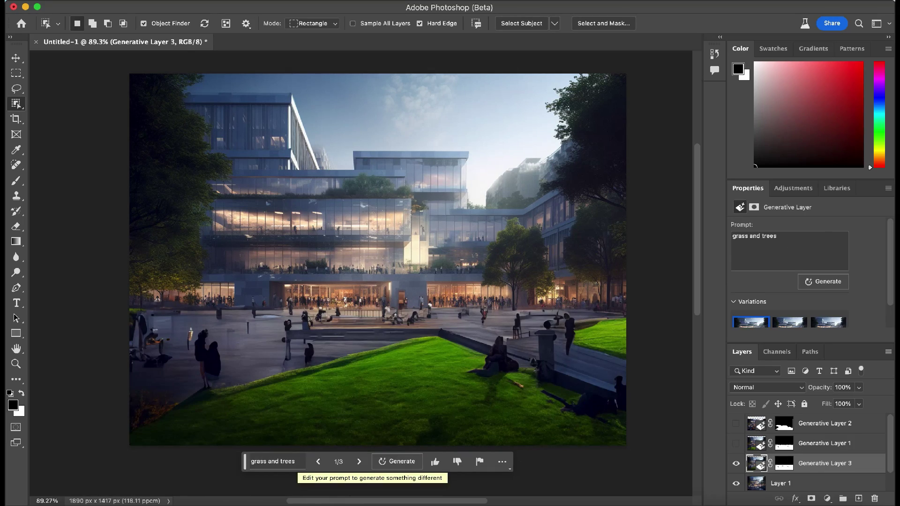
left_click(359, 462)
left_click(359, 462)
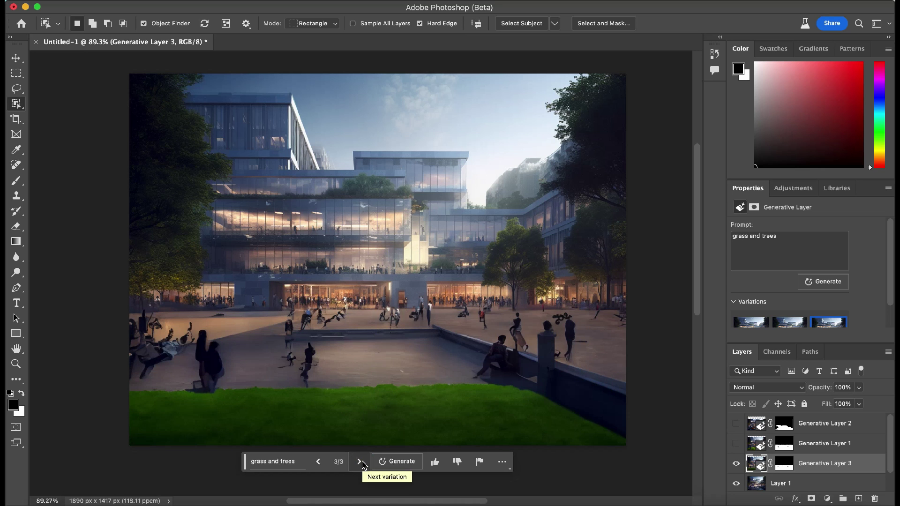
Step: Reject and delete the grass fill layer, then select the lower part of the image
left_click(457, 462)
key("Delete")
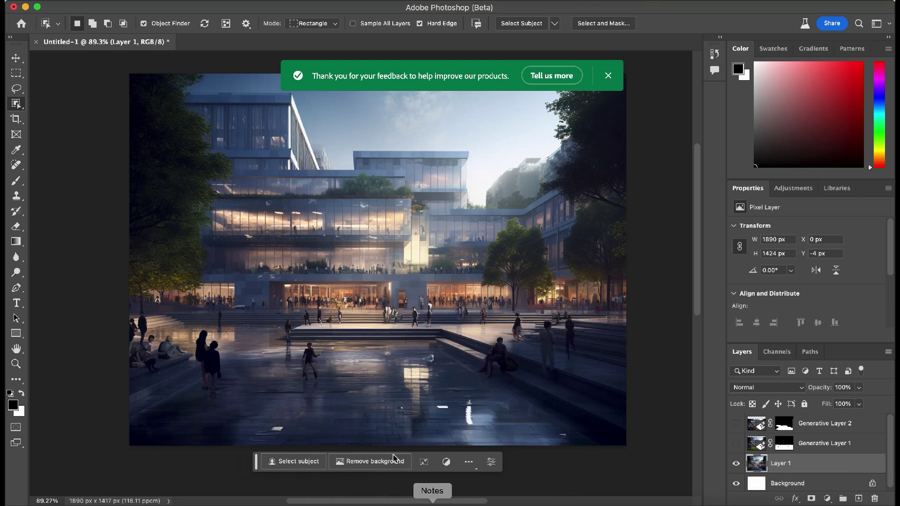
left_click_drag(653, 446, 80, 312)
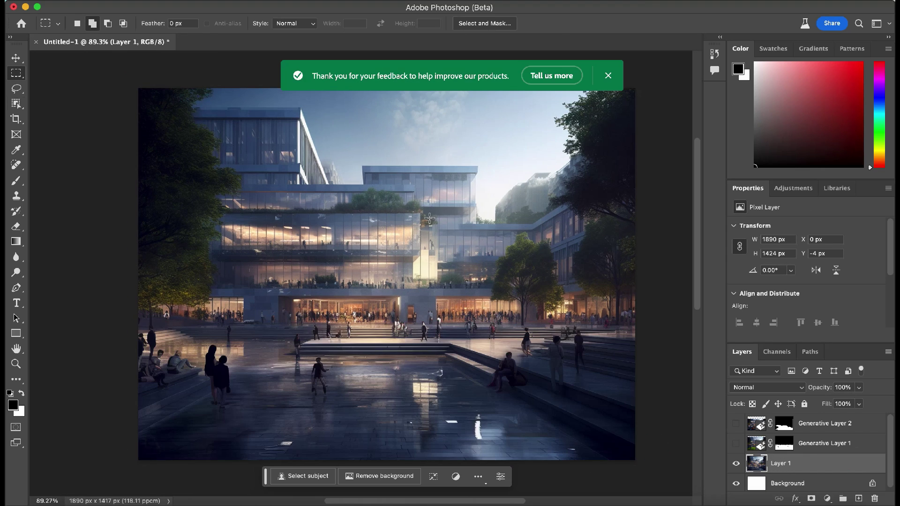
Step: Generative Fill the sky with a 'sunset' prompt, view variation 2, then hide that layer
key("w")
left_click(374, 150)
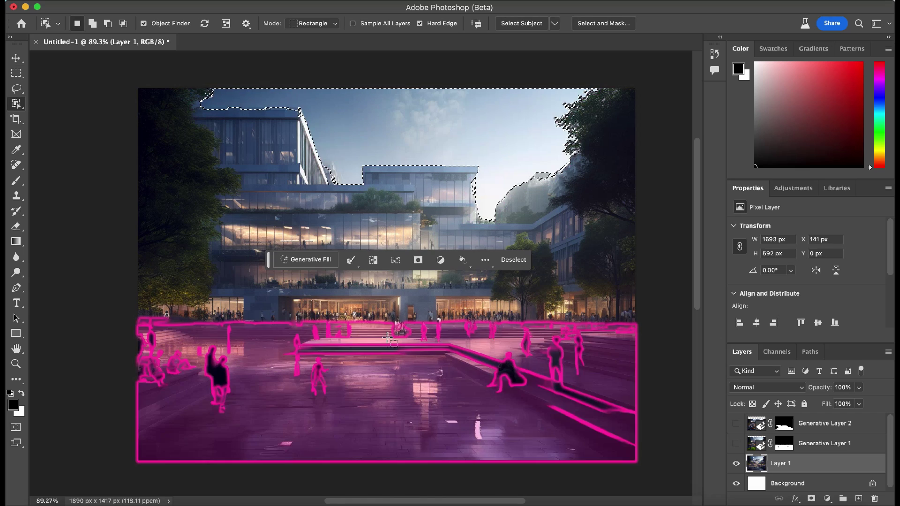
left_click(305, 259)
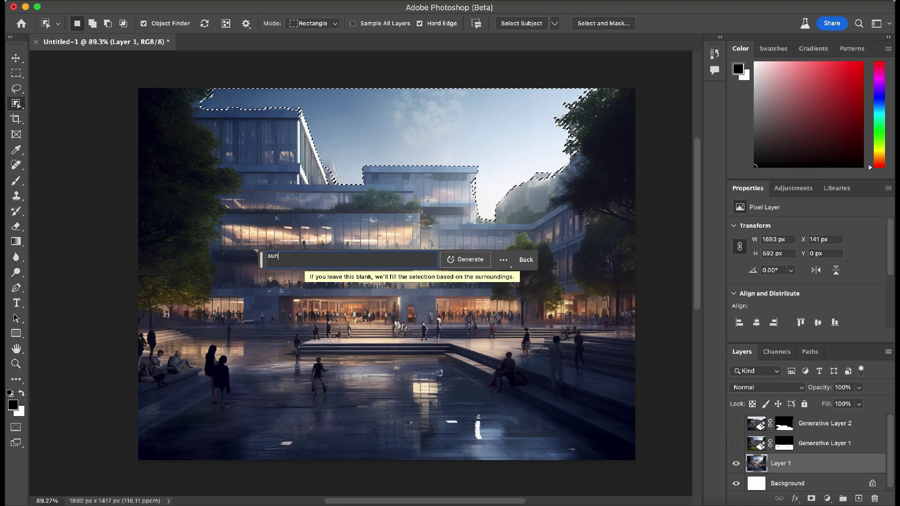
left_click(465, 259)
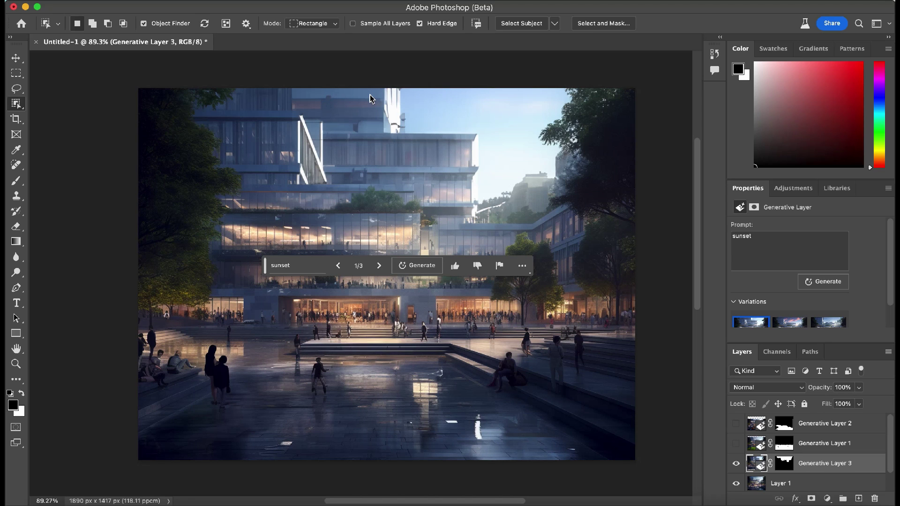
left_click(381, 266)
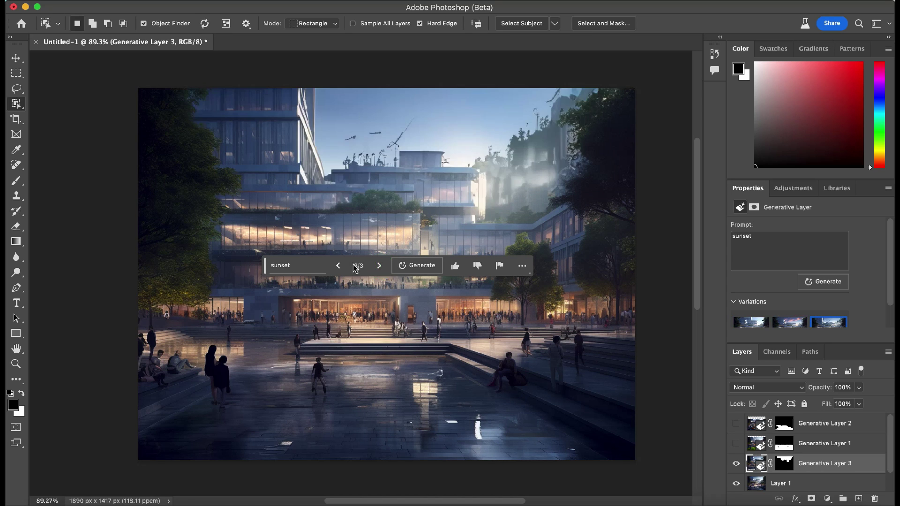
left_click(735, 463)
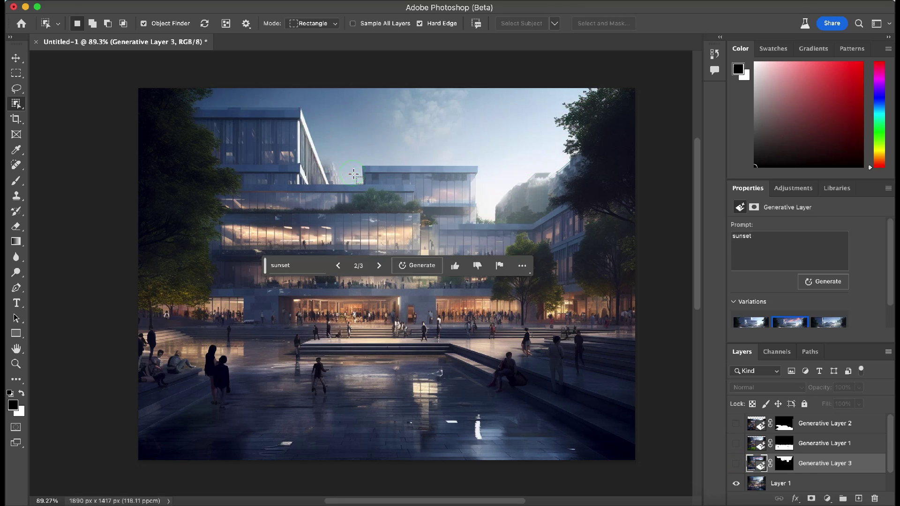
Step: Add the front trees to the selection and remove them with a Generative Fill 'remove'
key("shift")
left_click(358, 184)
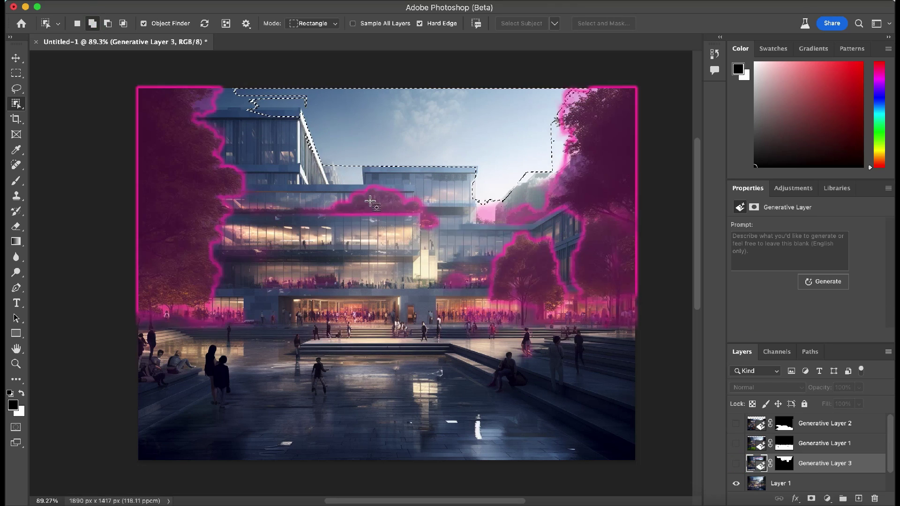
left_click(298, 388)
type("re")
key("Return")
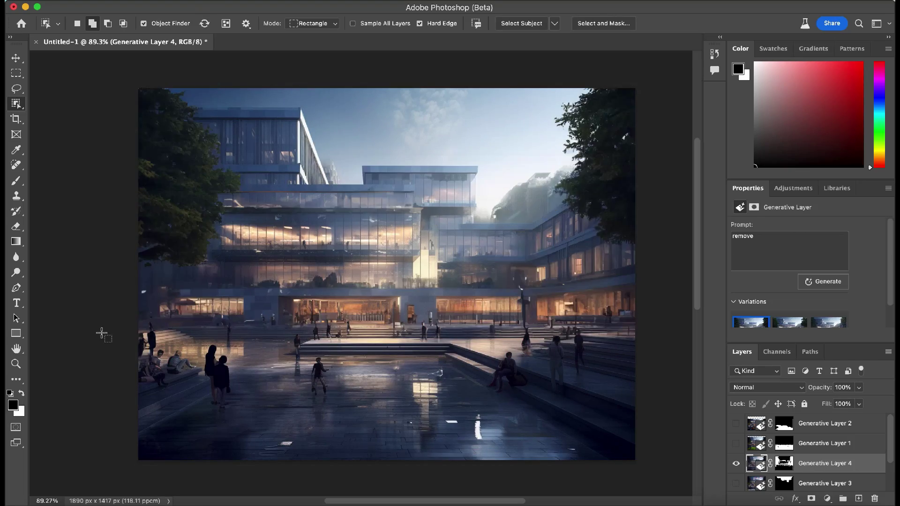
Step: Generate extra building volumes into the selected sky above the campus with a 'building' prompt
left_click(735, 464)
left_click(735, 464)
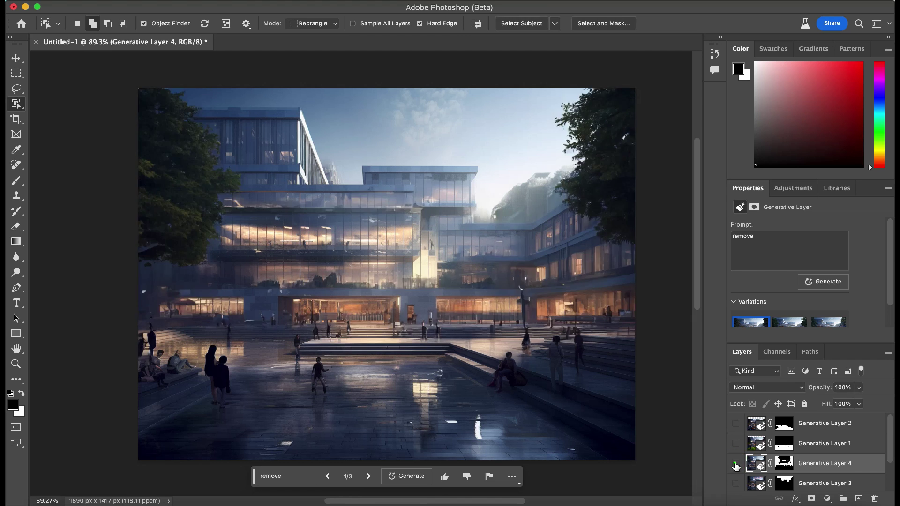
left_click(492, 166)
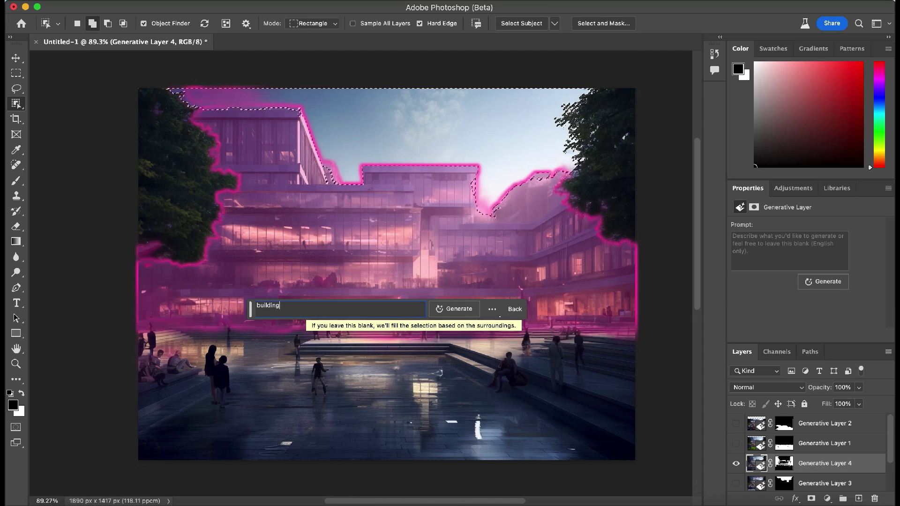
key("Return")
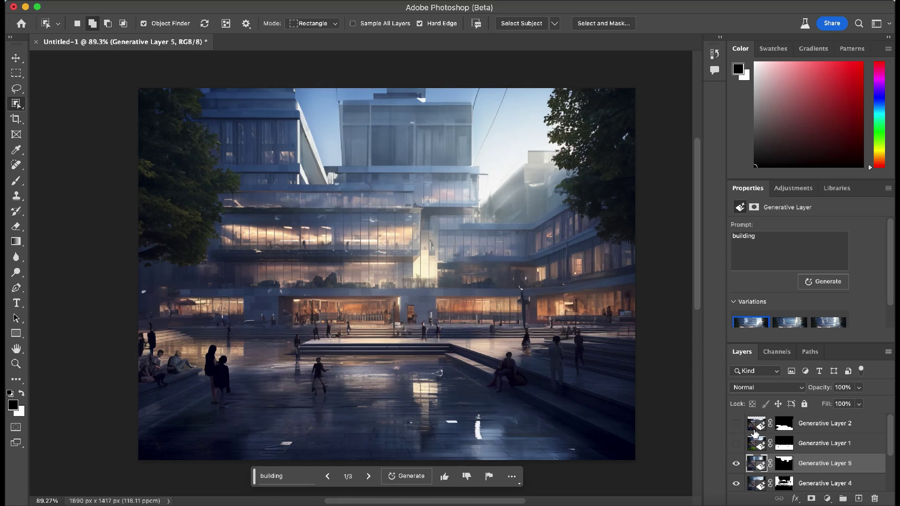
Step: Select the plaza ground and toggle layer visibility to compare with the reflecting-pool version
left_click(441, 425)
left_click(297, 477)
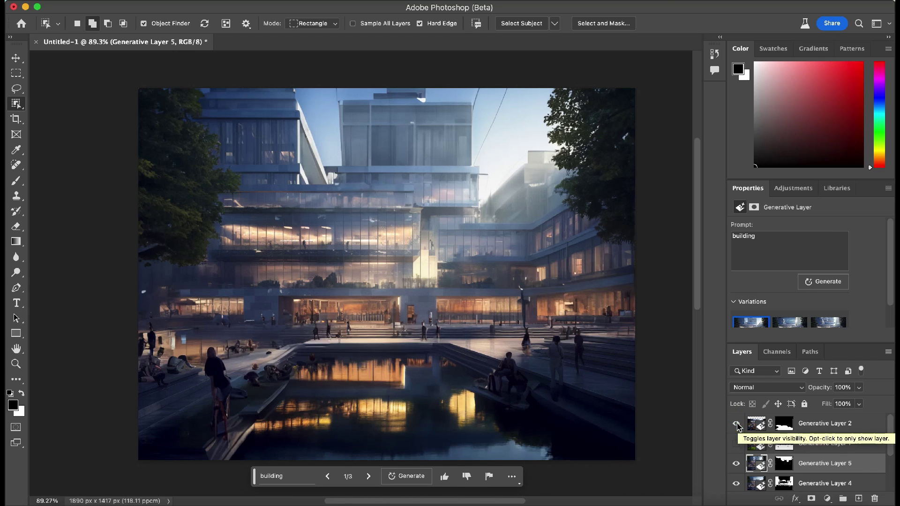
left_click(735, 461)
left_click(734, 442)
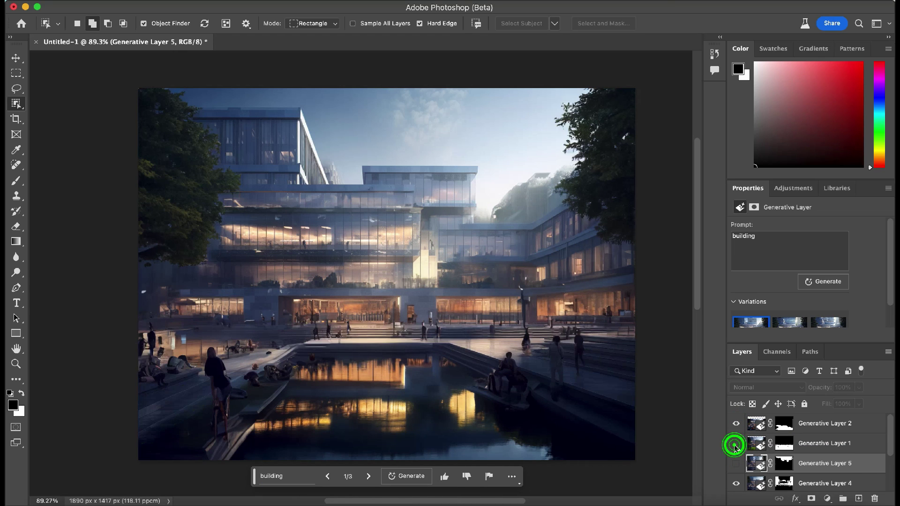
left_click(734, 423)
left_click(735, 461)
left_click(735, 440)
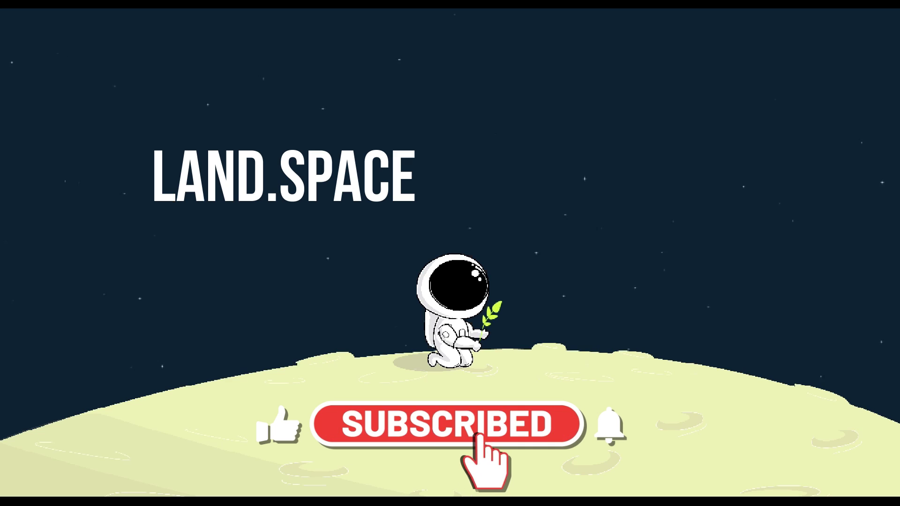